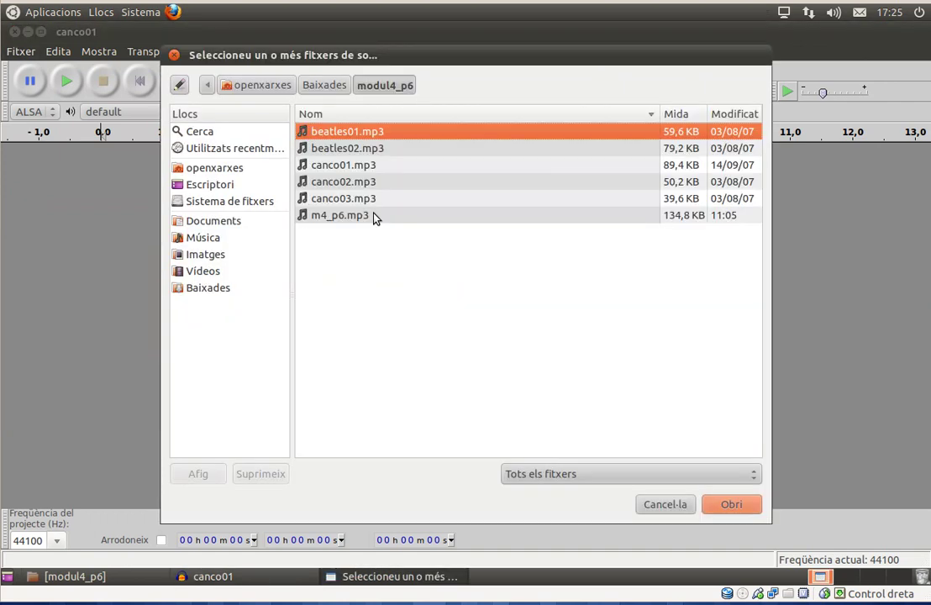
Import canco01.mp3 from the modul4_p6 folder into the empty project.
click(420, 167)
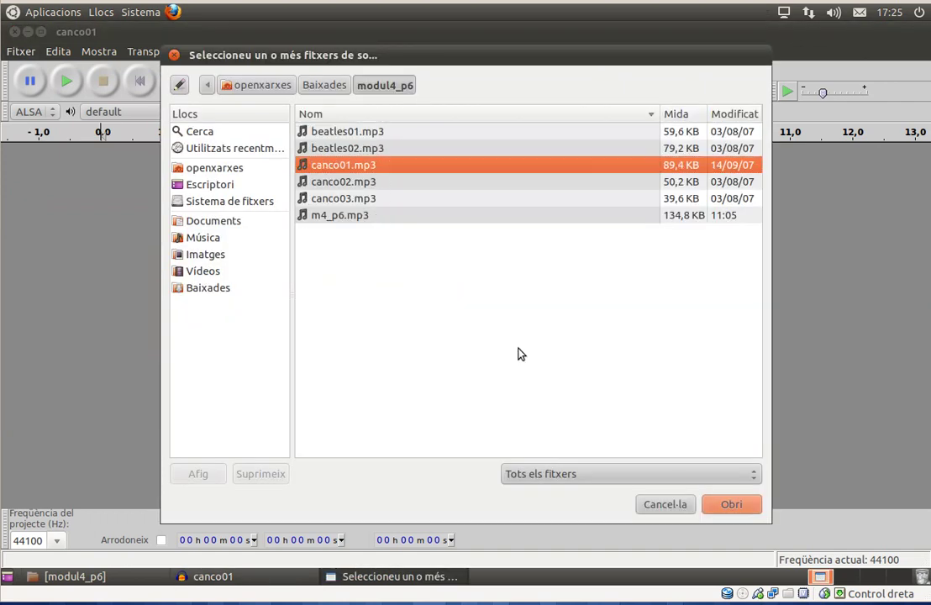
click(721, 502)
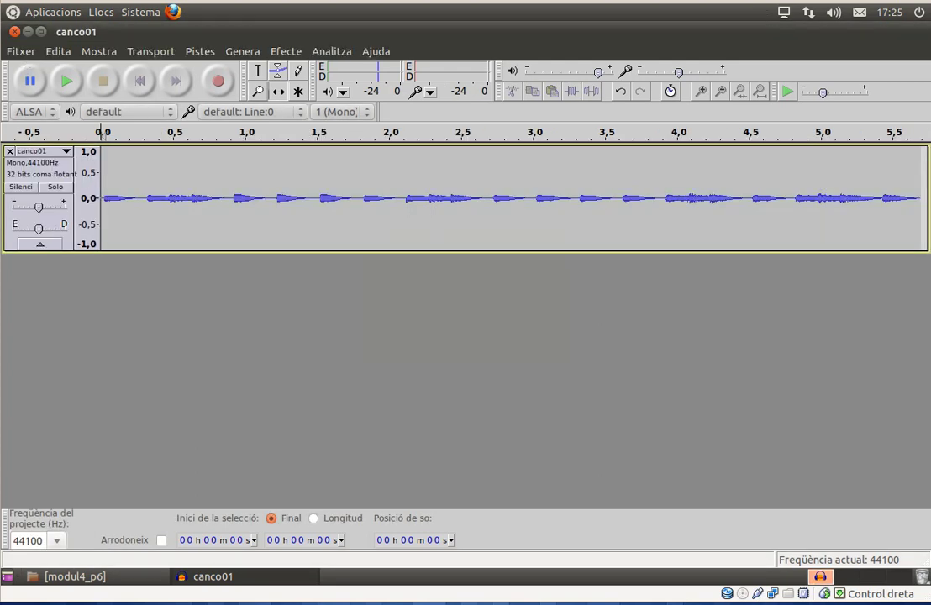
Import the audio file canco02.mp3 from the modul4_p6 folder as a second track.
click(26, 51)
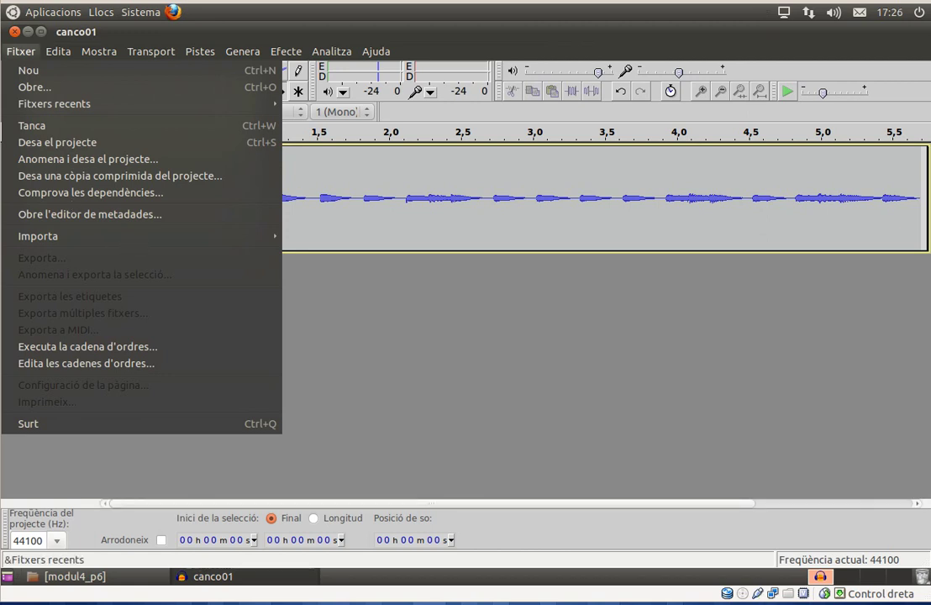
mouse_move(140, 239)
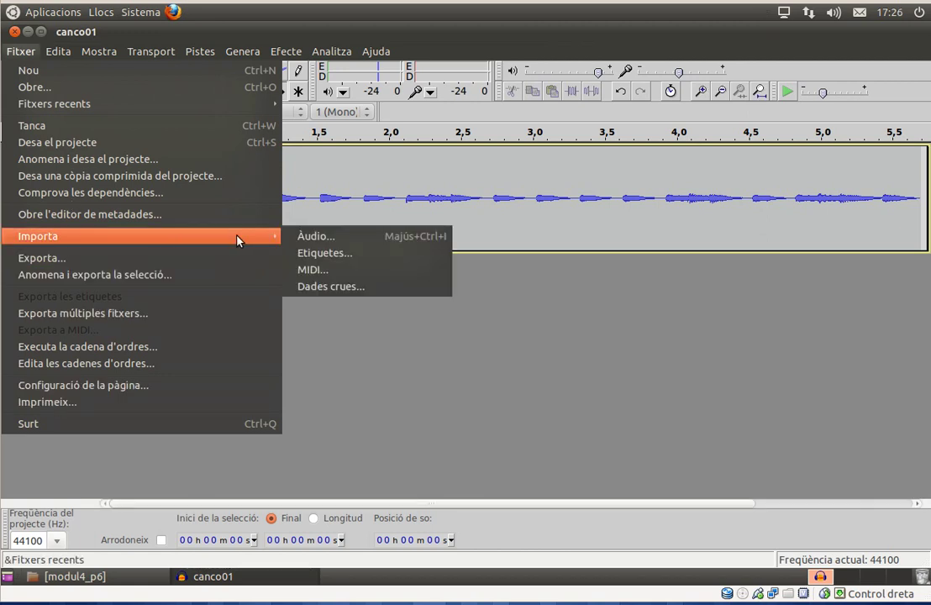
click(316, 236)
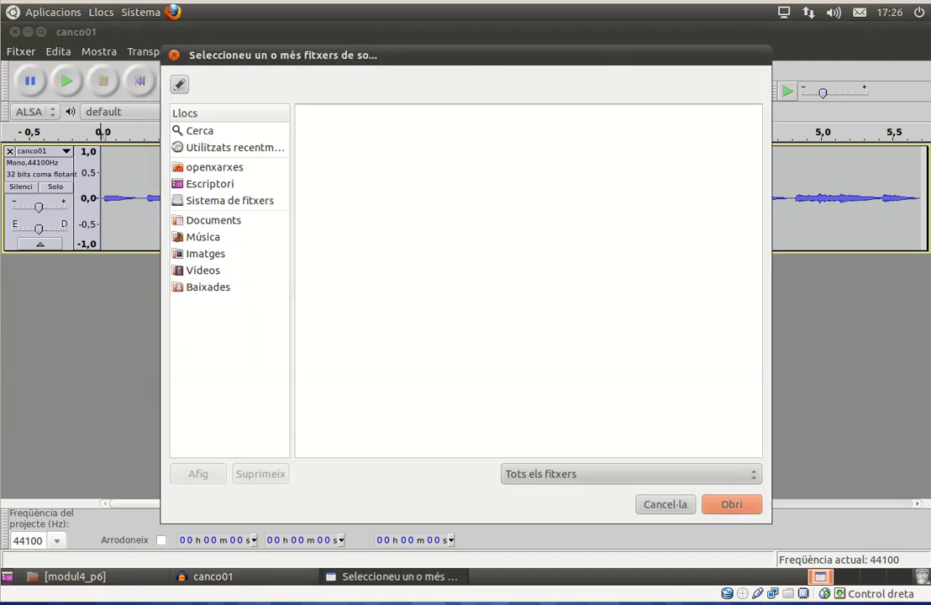
click(334, 183)
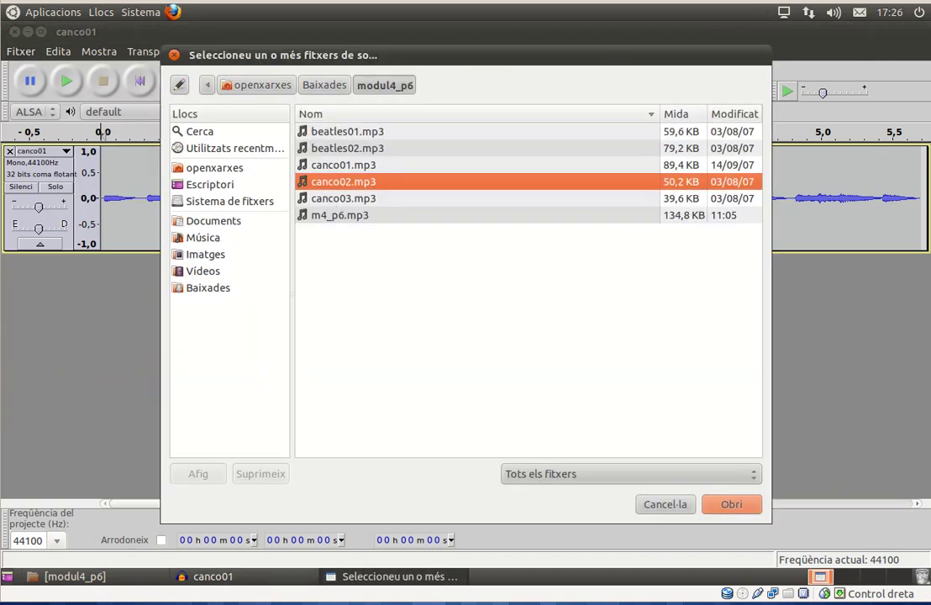
click(726, 504)
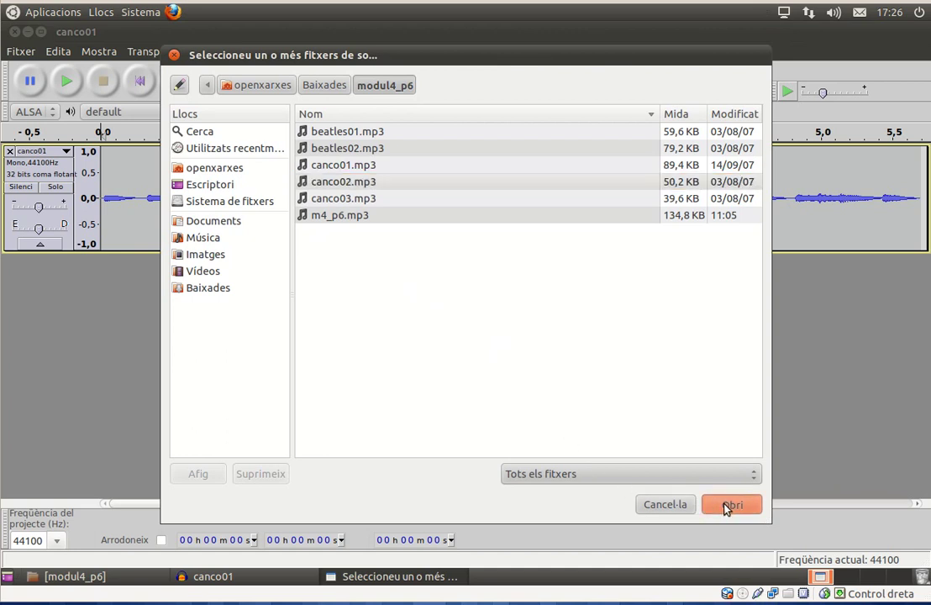
click(66, 80)
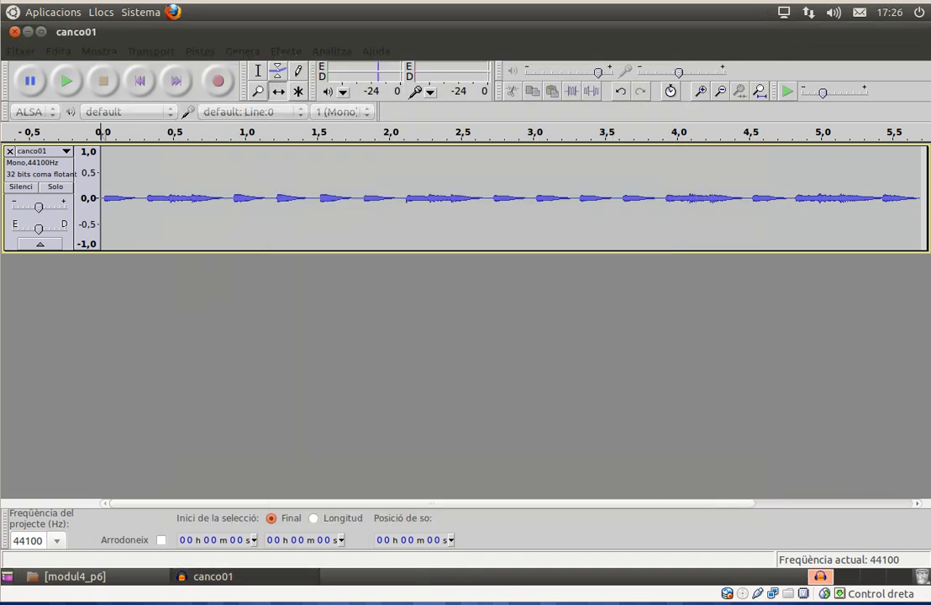
Import the audio file canco03.mp3 from the modul4_p6 folder as a third track.
click(23, 53)
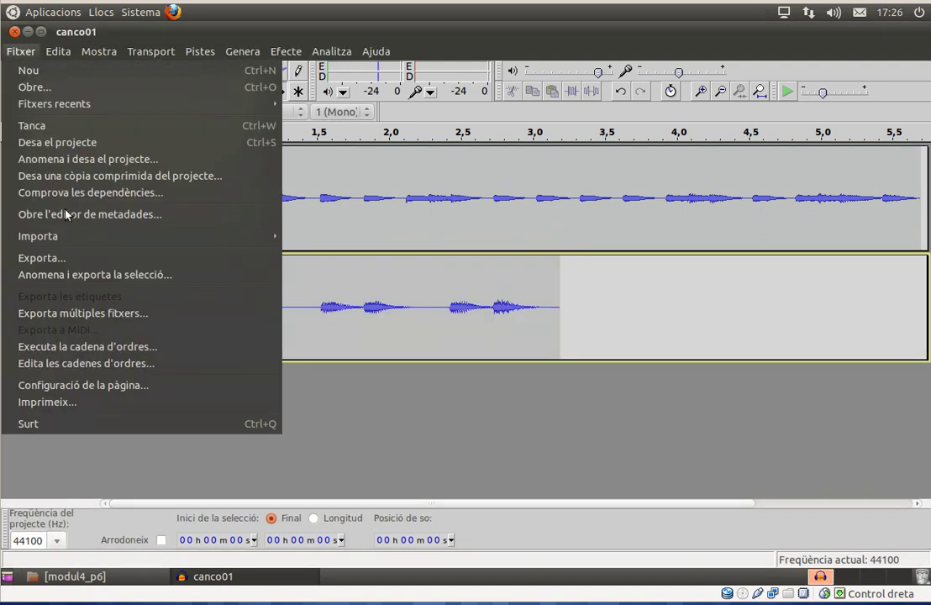
mouse_move(64, 243)
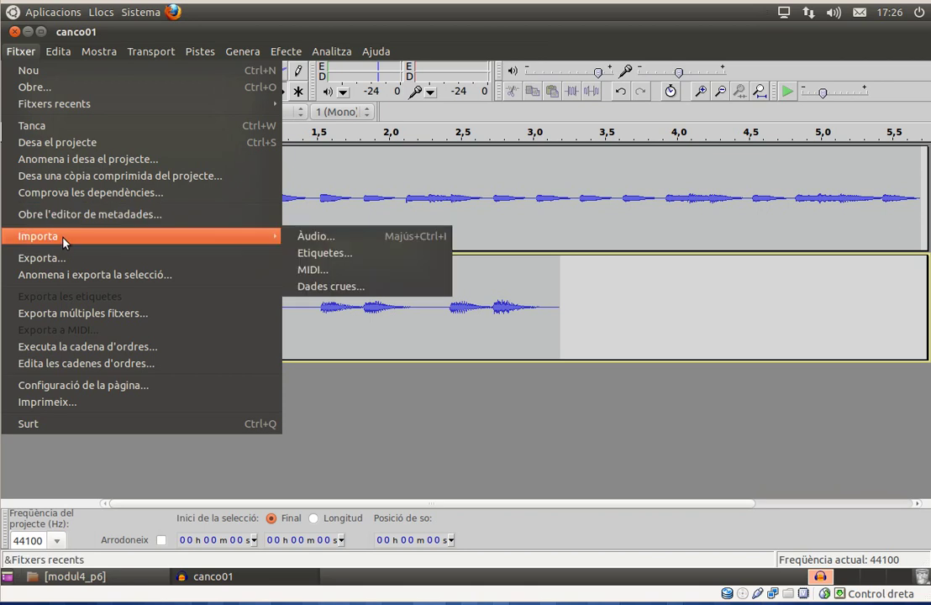
click(316, 237)
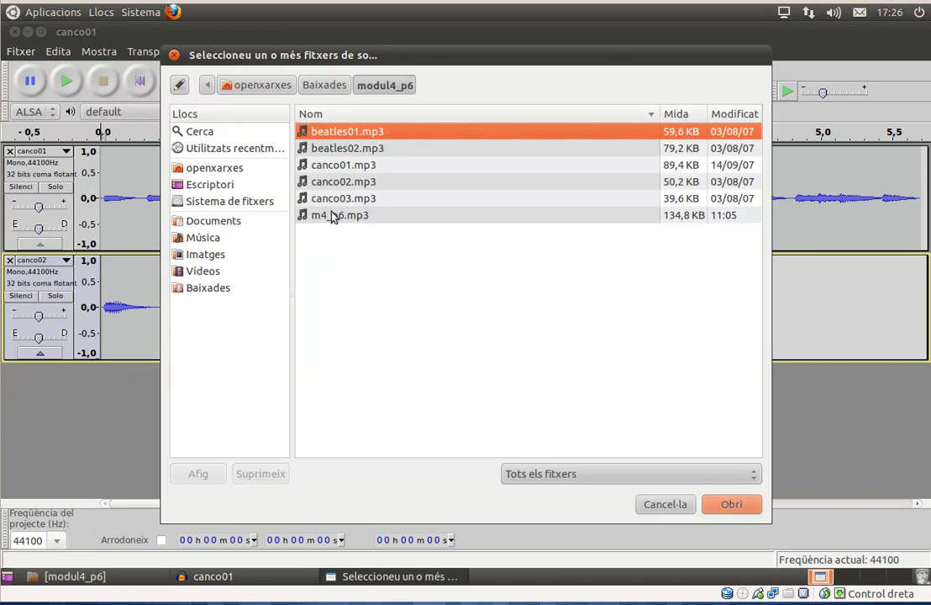
click(336, 199)
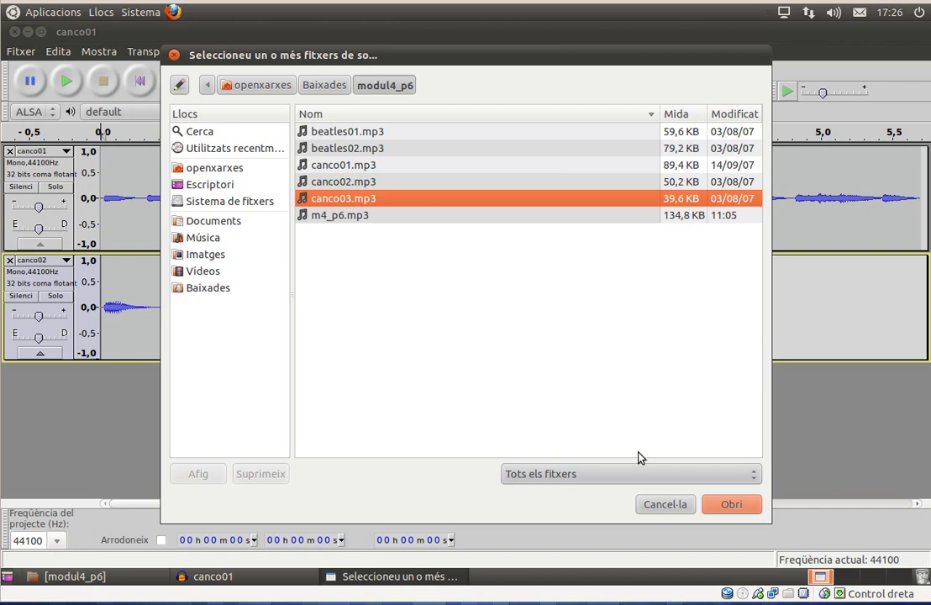
click(723, 504)
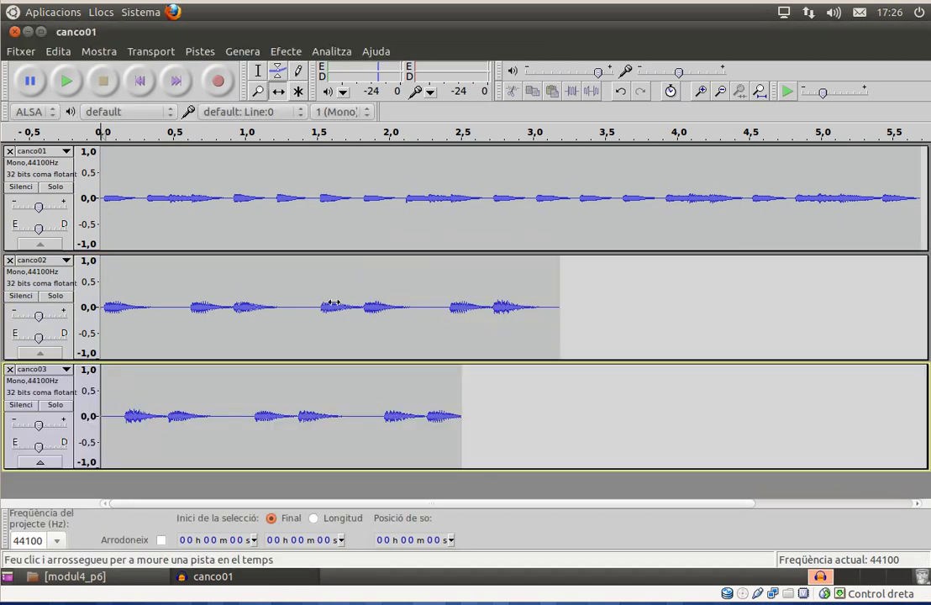
Listen to the canco01 track on its own in solo mode, and turn its solo off again.
click(52, 187)
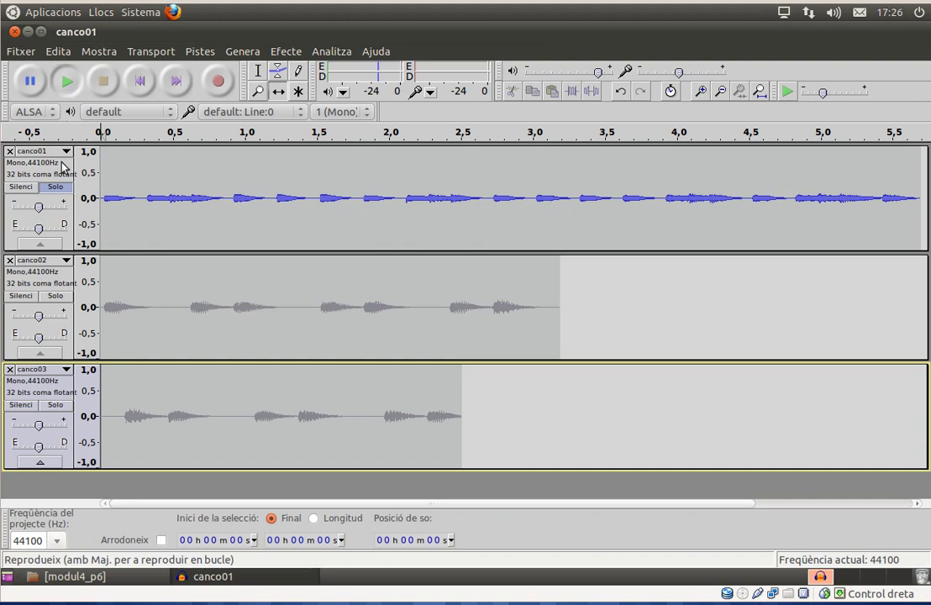
key(space)
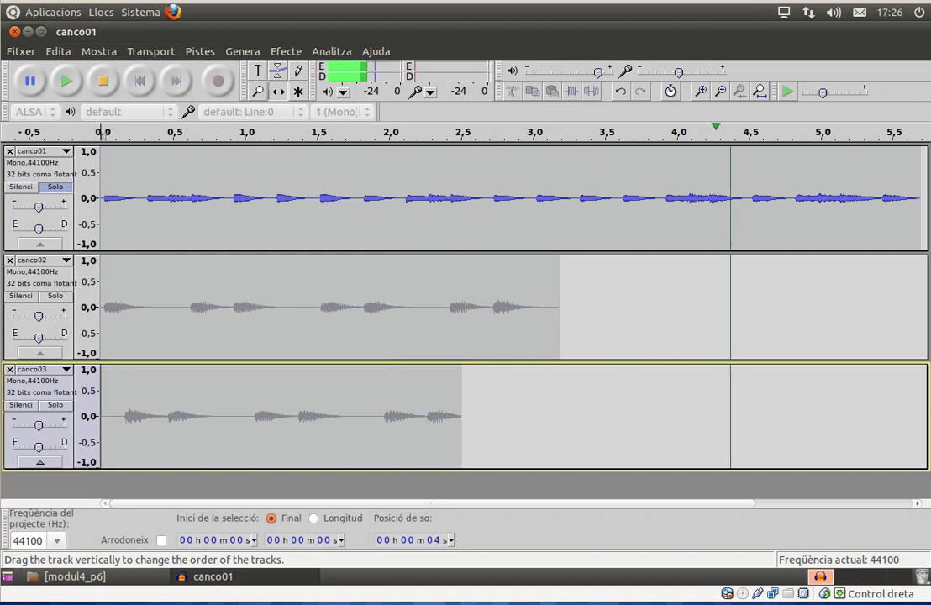
click(55, 186)
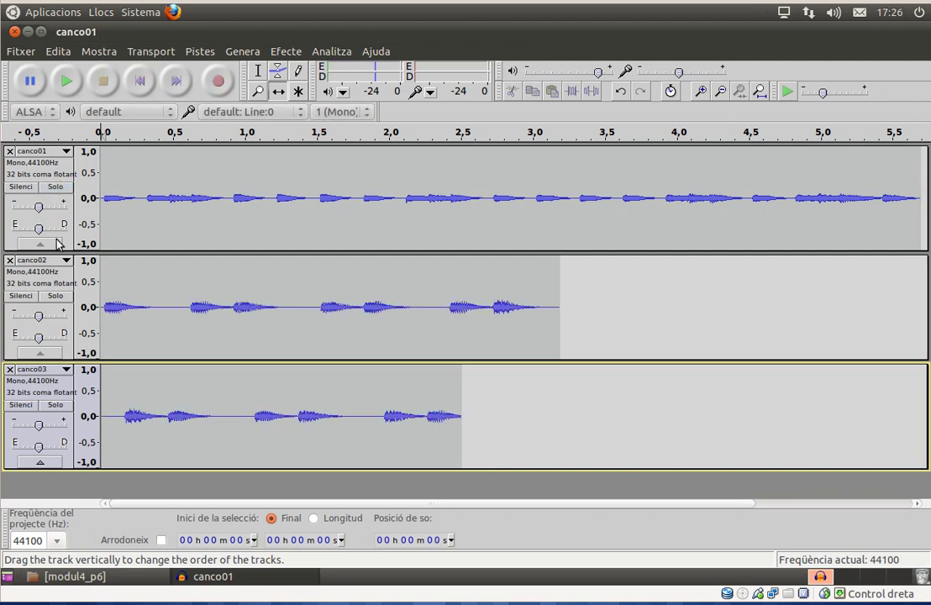
Listen to the canco02 track on its own in solo mode, and turn its solo off again.
click(55, 296)
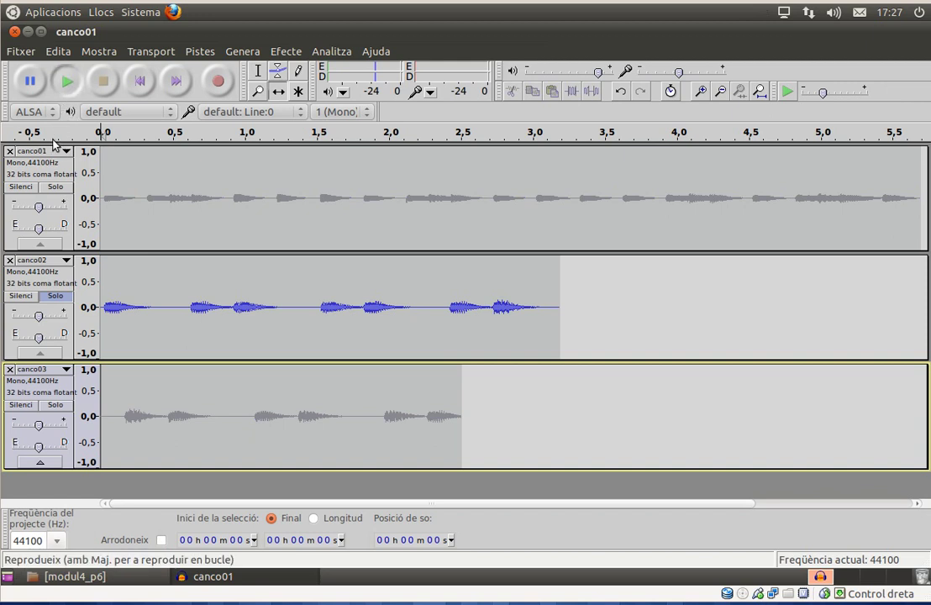
key(space)
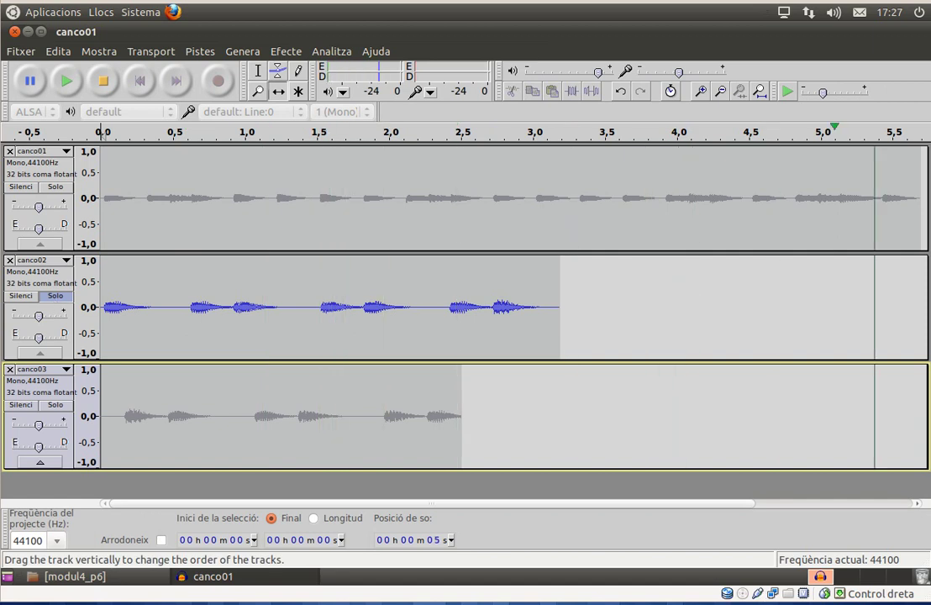
click(56, 298)
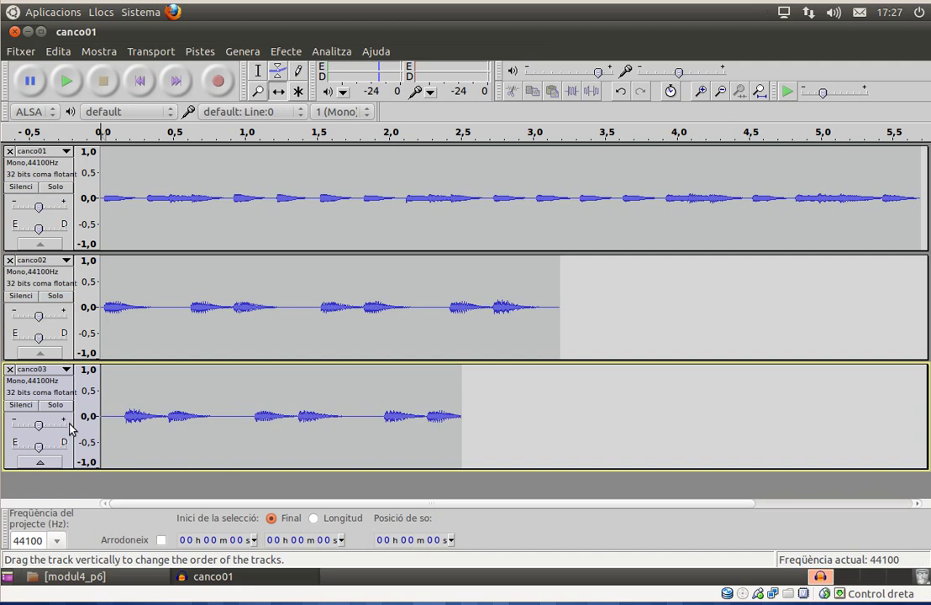
Listen to the canco03 track on its own in solo mode, and turn its solo off again.
click(57, 405)
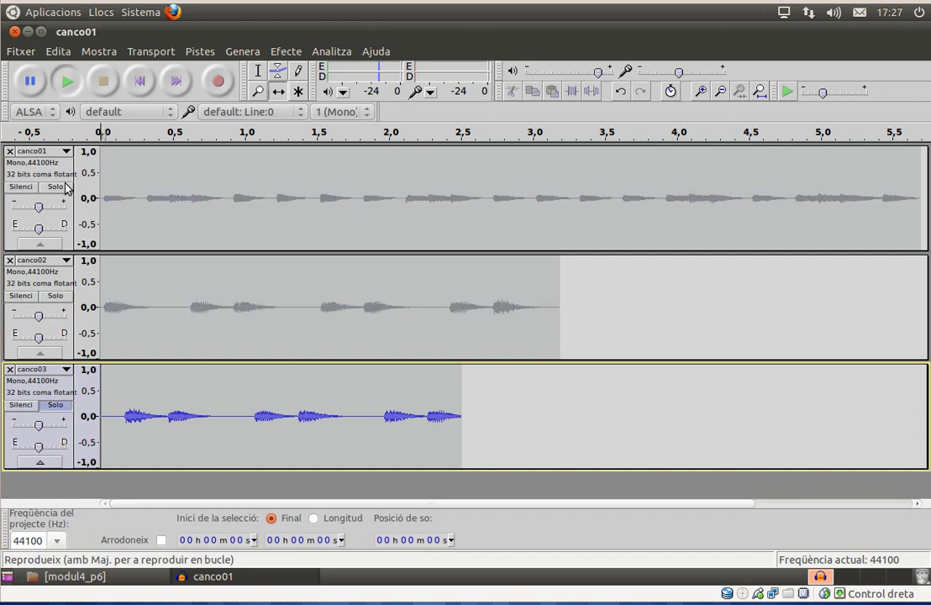
key(space)
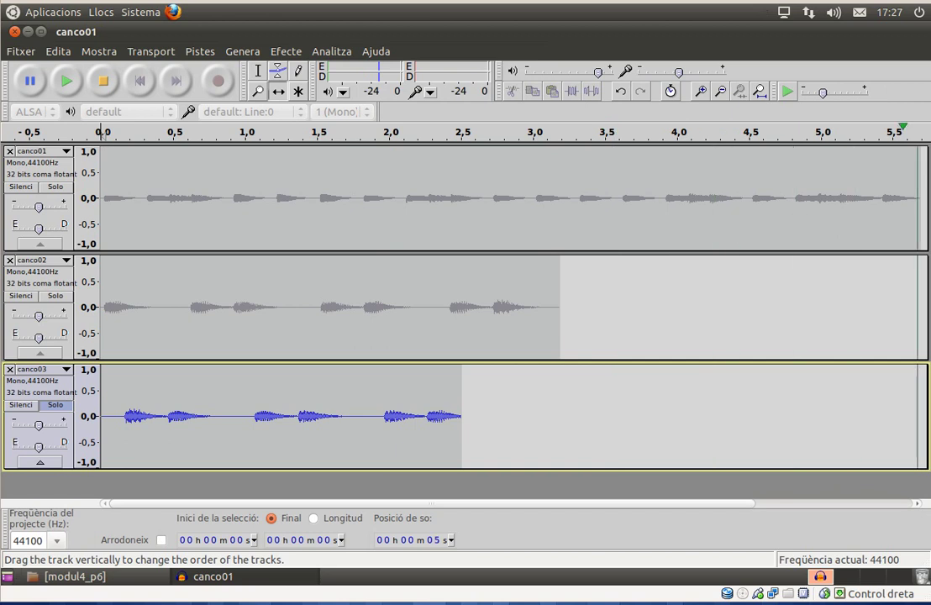
click(55, 405)
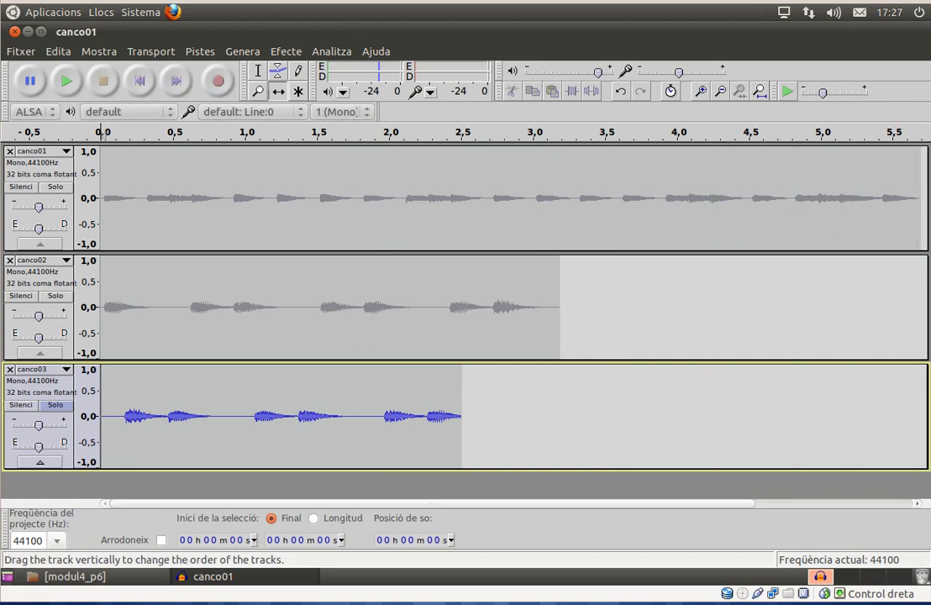
Mute only the canco01 track and listen to canco02 and canco03 playing together.
click(21, 295)
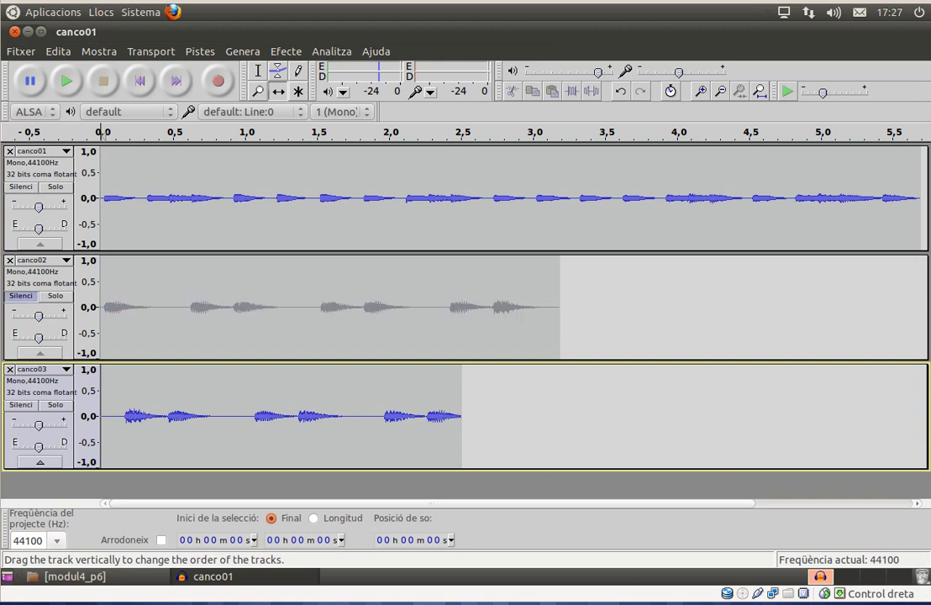
click(21, 187)
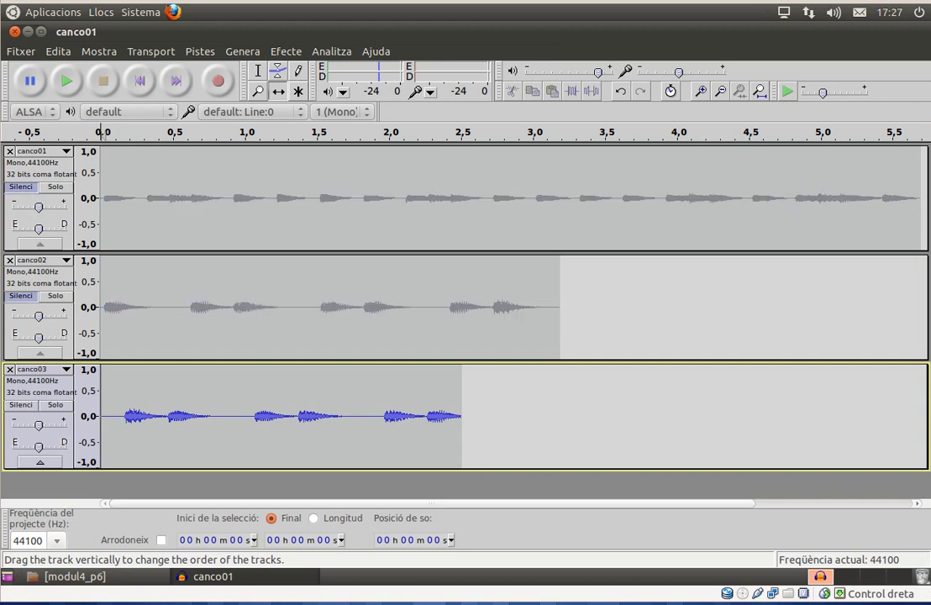
click(21, 295)
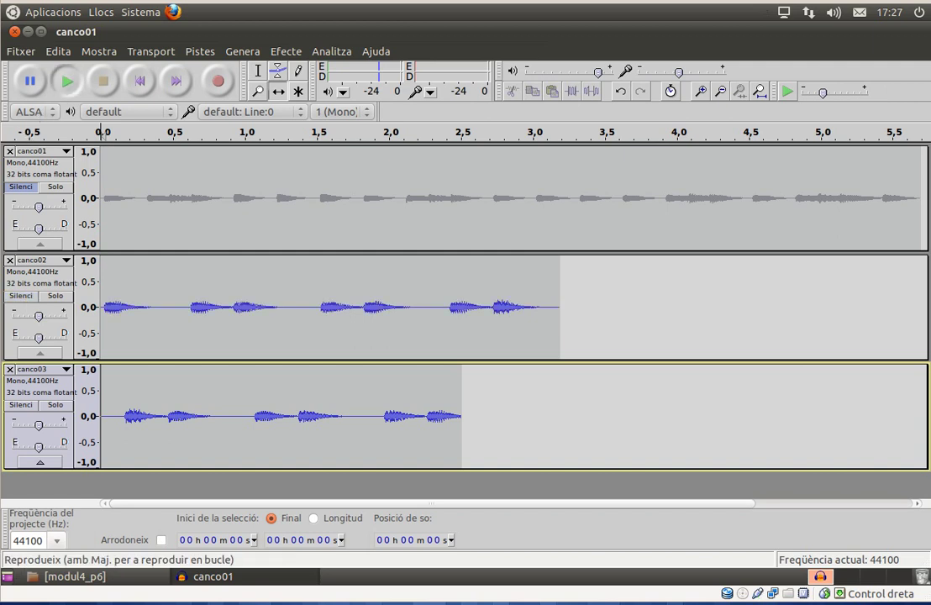
key(space)
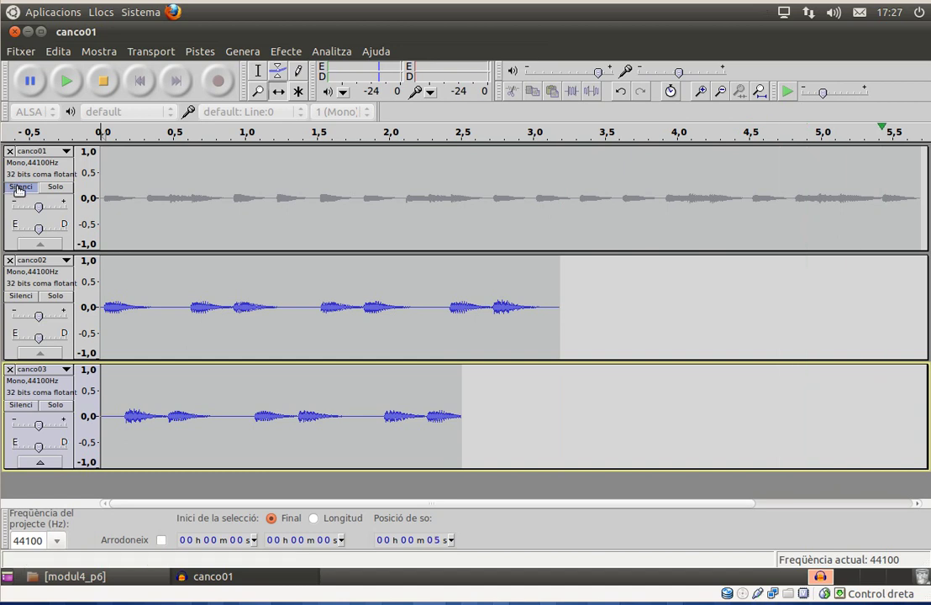
Listen to canco01 and canco03 together with only canco02 muted, and unmute canco02 again.
click(20, 296)
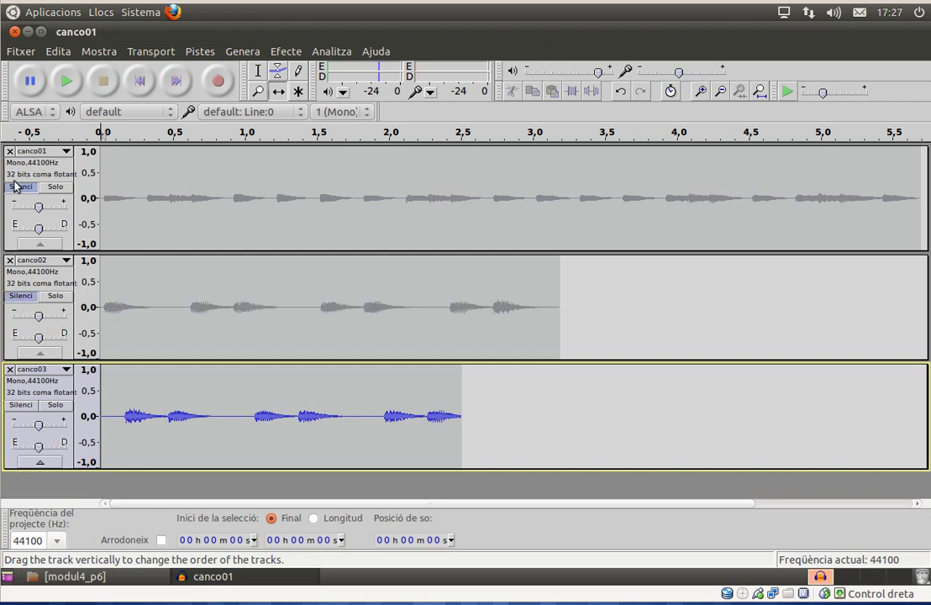
click(17, 187)
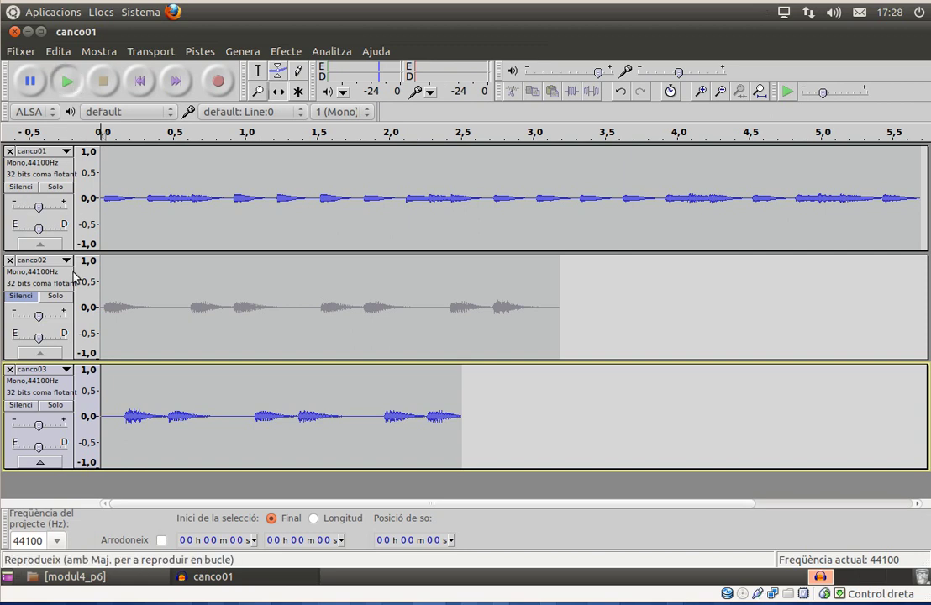
key(space)
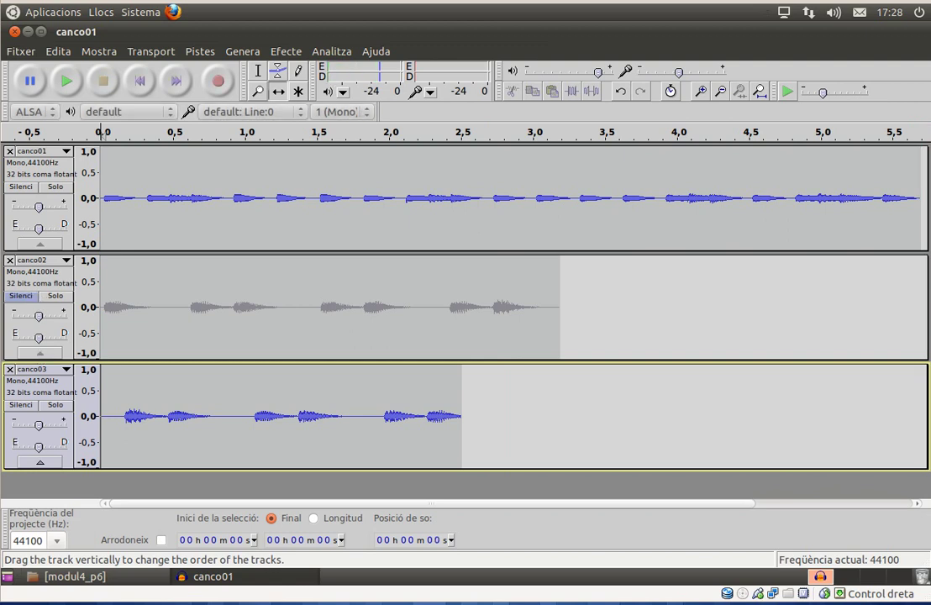
click(21, 295)
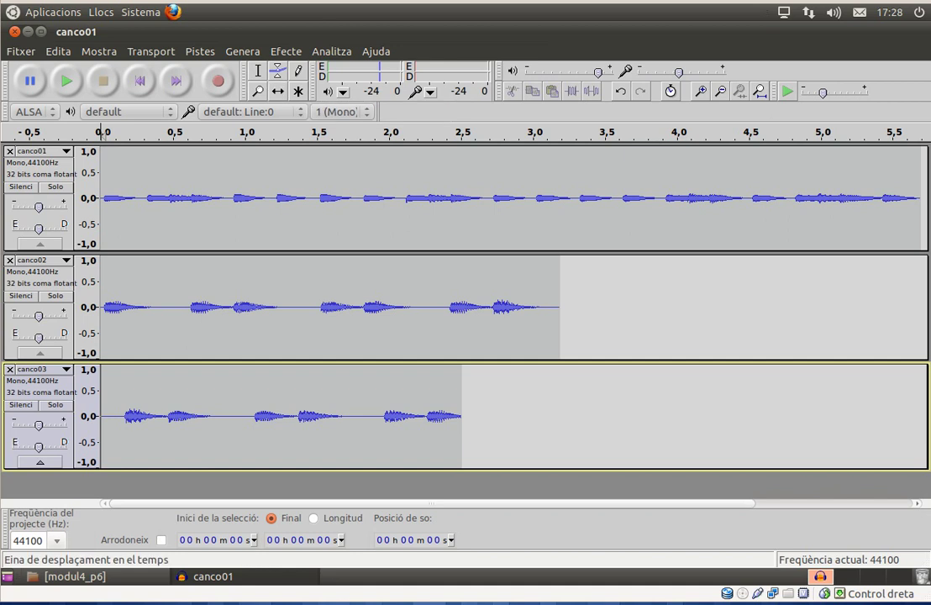
Shift the canco03 clip in time so it starts at about 3.2 s, where the canco02 clip ends.
click(277, 91)
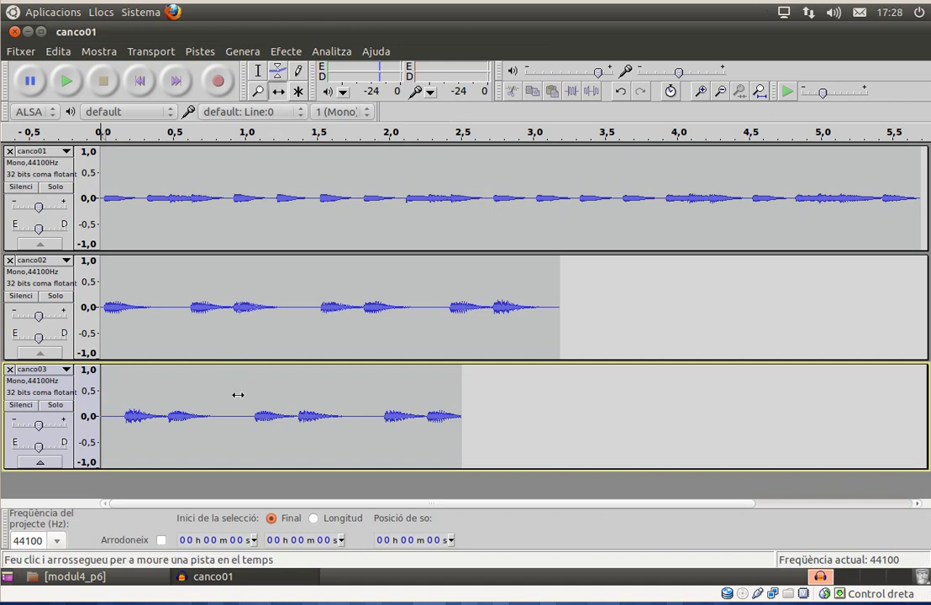
drag(239, 396, 707, 383)
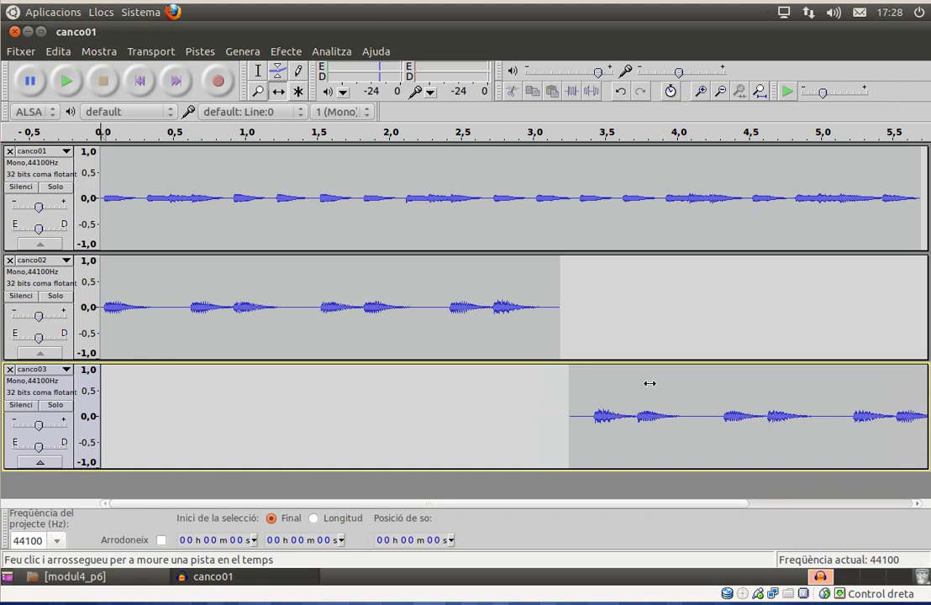
drag(649, 384, 629, 384)
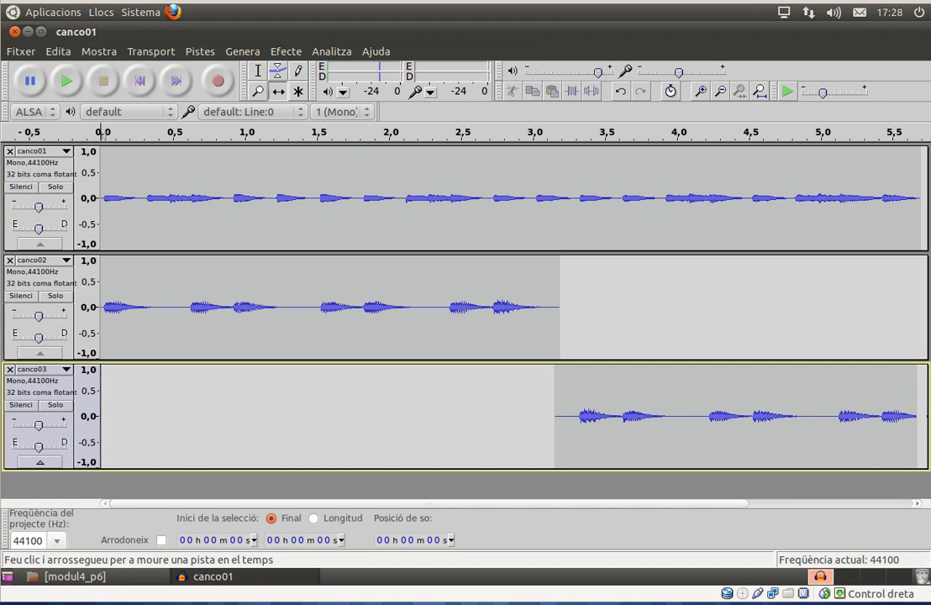
drag(637, 385, 641, 385)
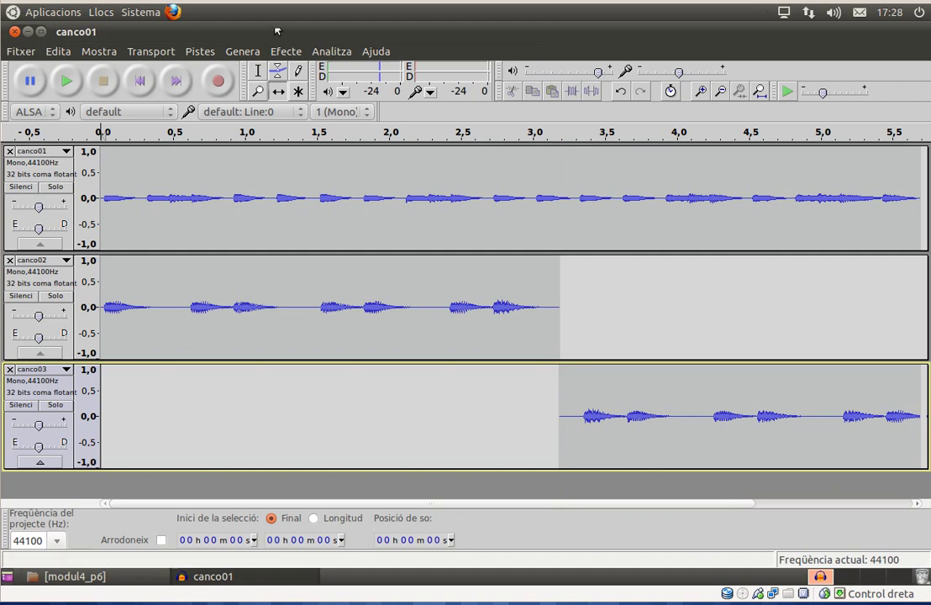
Check the junction between the canco02 and canco03 clips up close with the Zoom tool, and play the song from the start.
click(260, 92)
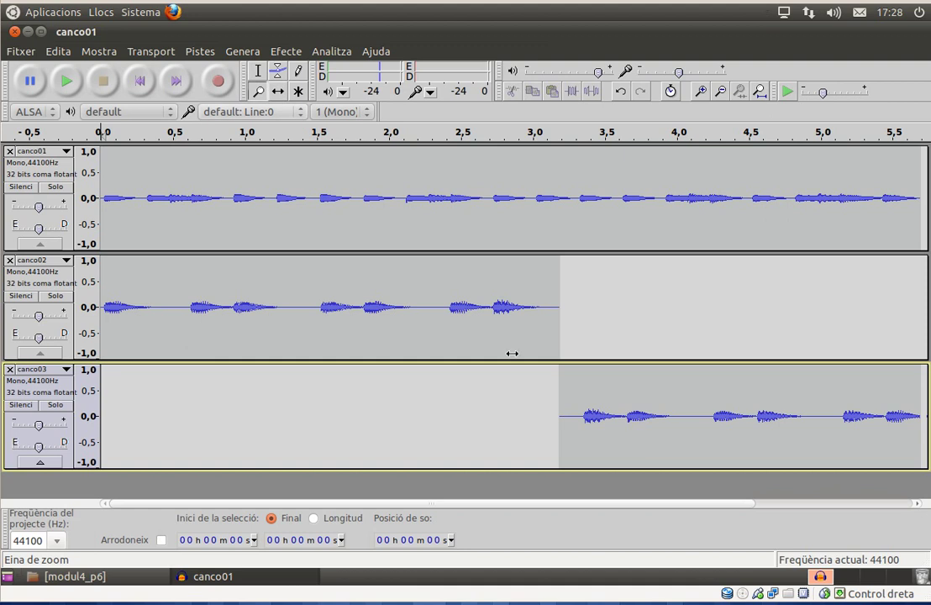
click(558, 350)
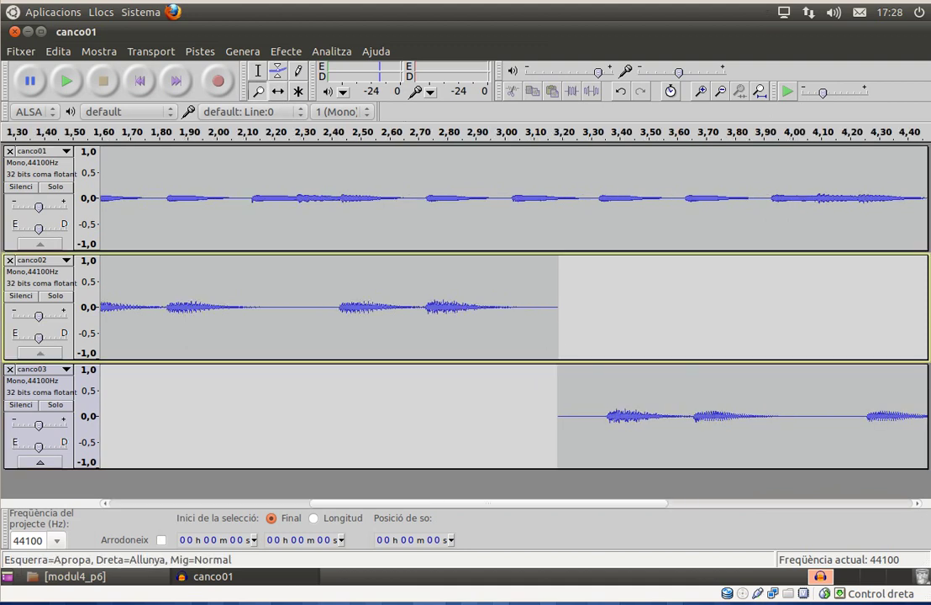
click(556, 338)
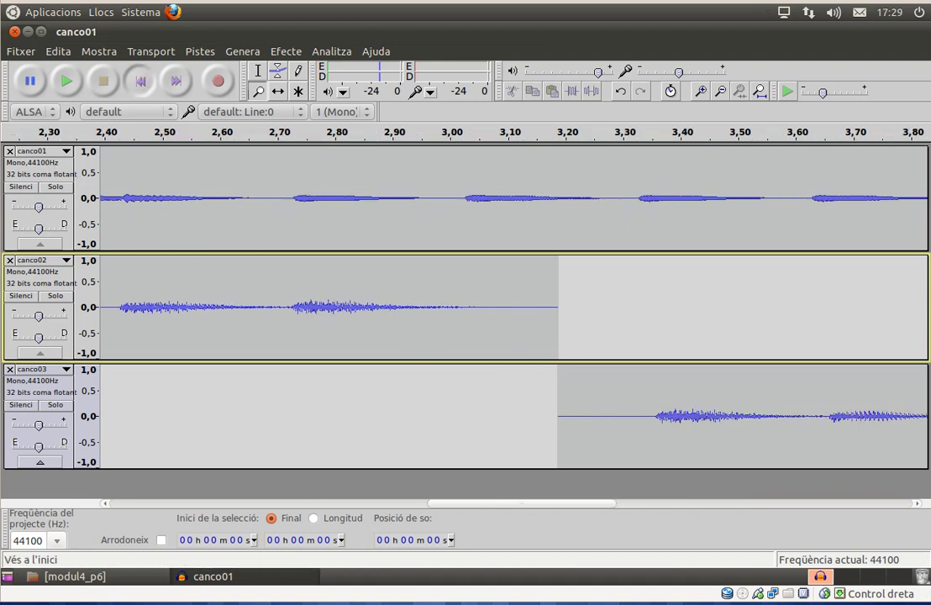
key(Home)
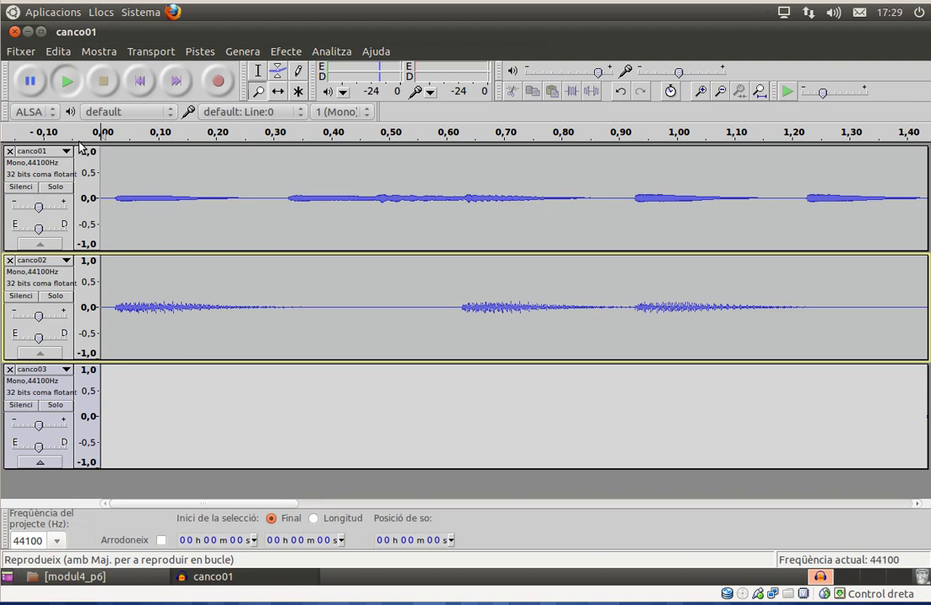
key(space)
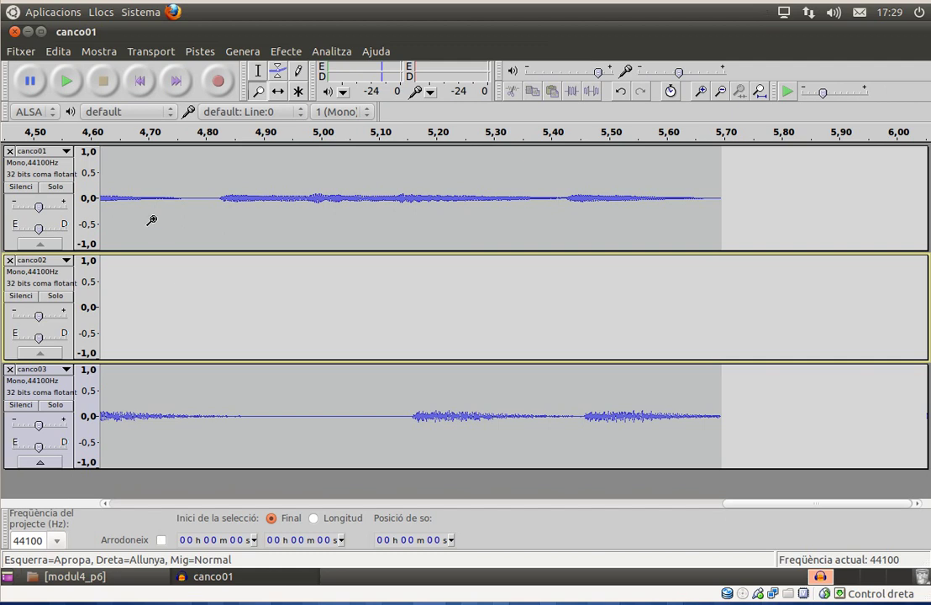
Amplify all three tracks by 10.2 dB, to a new peak amplitude of -7.0 dB, and listen to the louder song.
click(97, 51)
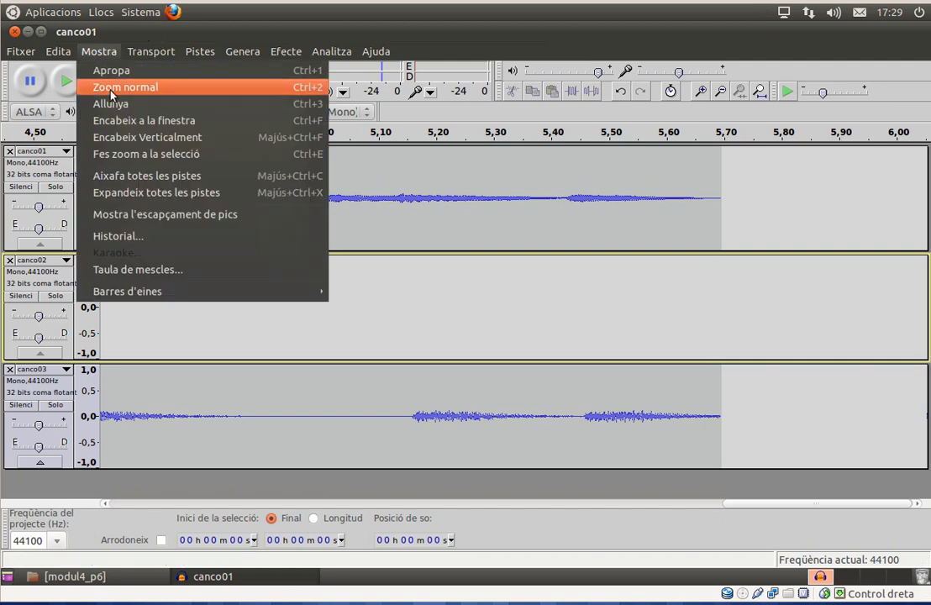
click(110, 93)
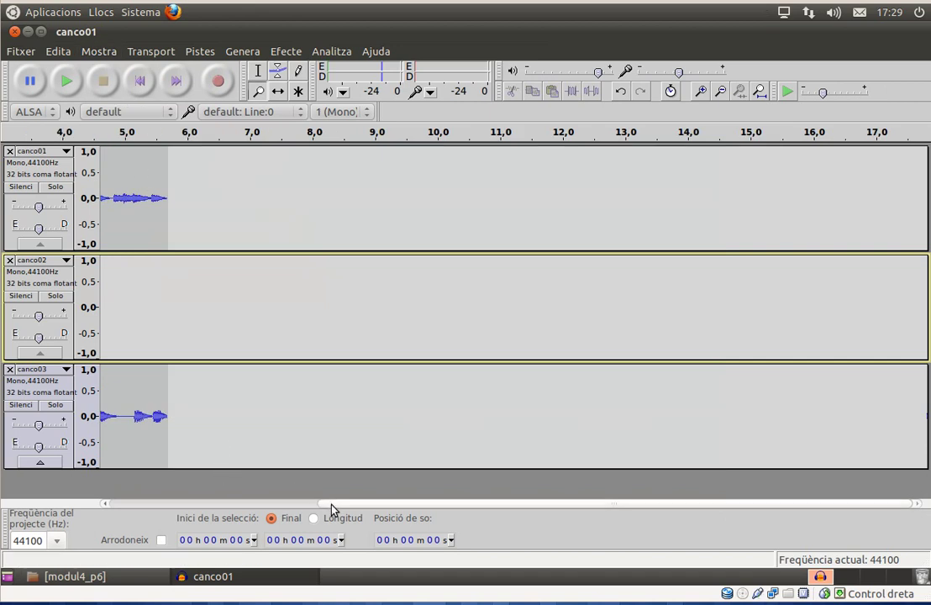
click(221, 504)
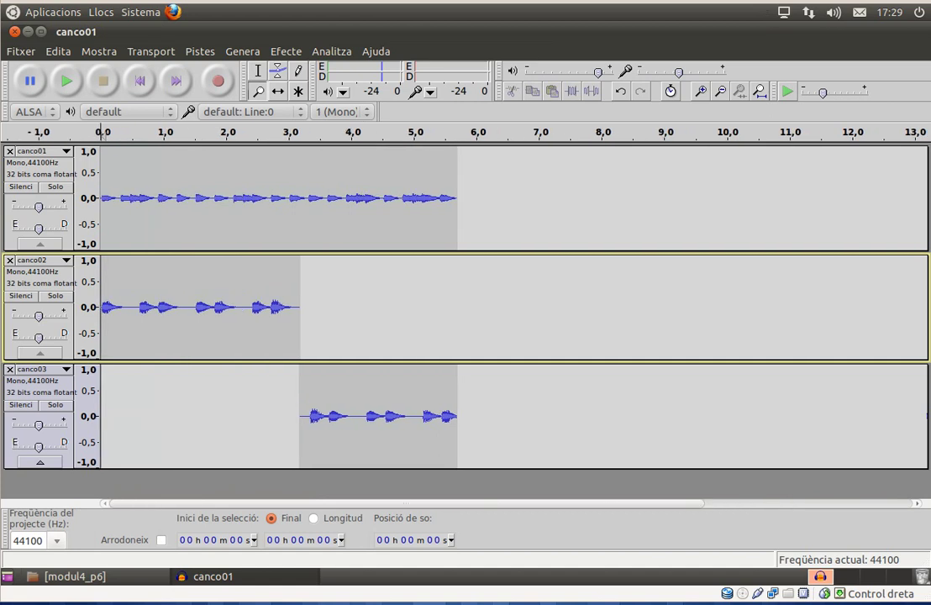
click(280, 53)
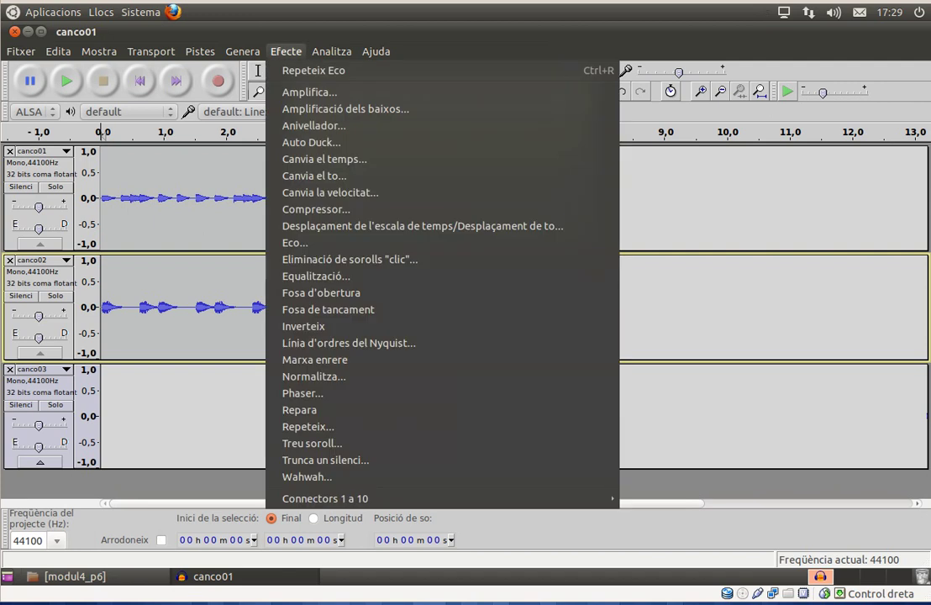
click(303, 93)
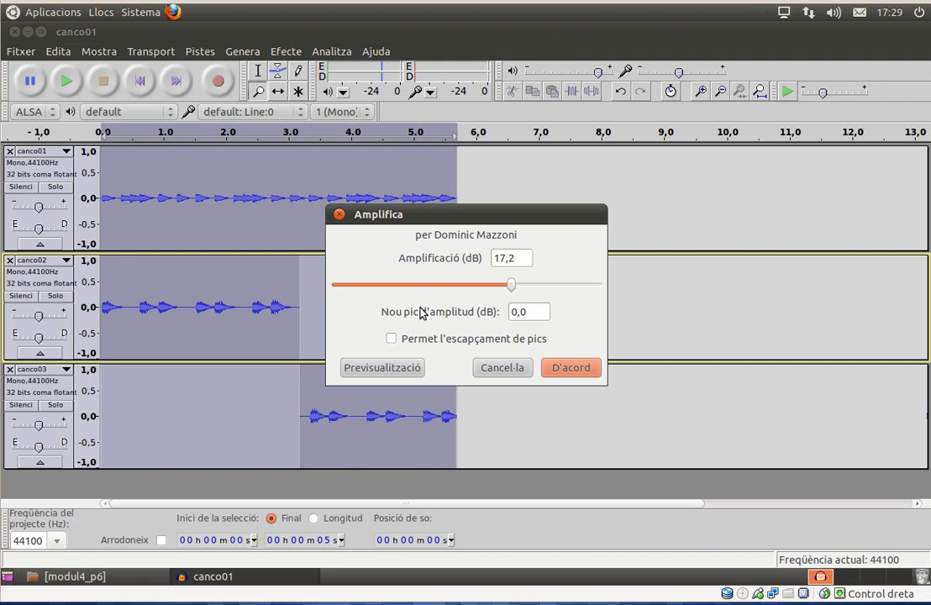
click(459, 287)
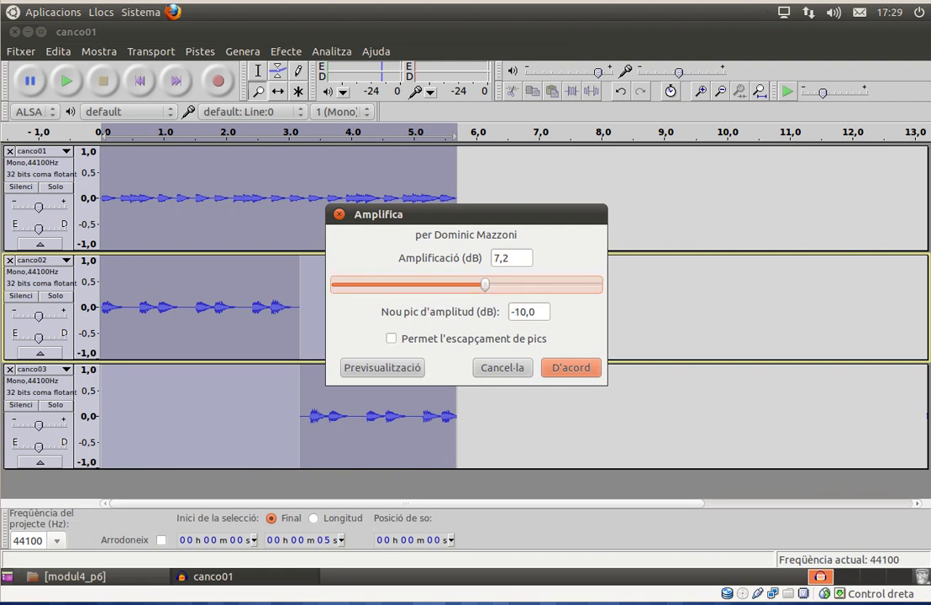
drag(484, 286, 494, 285)
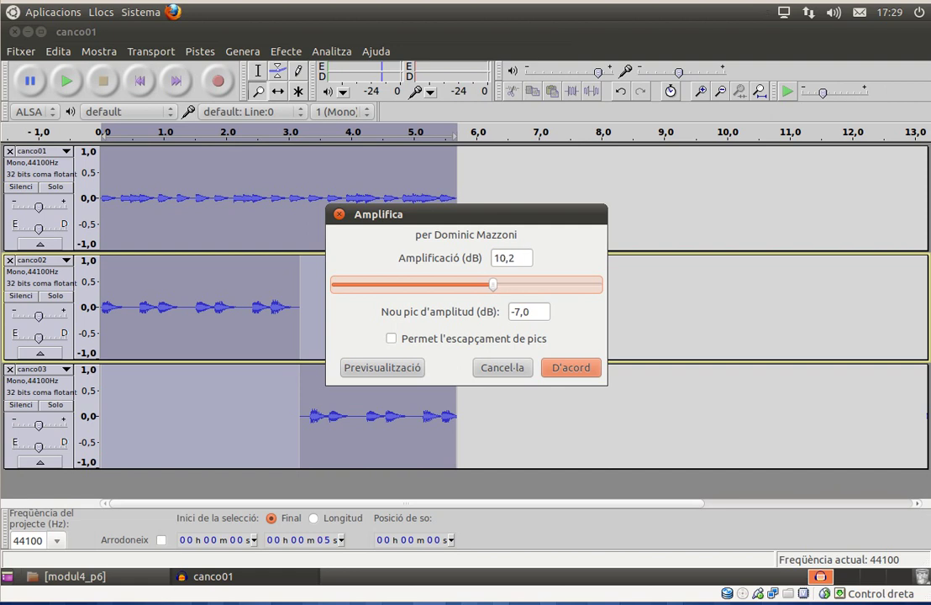
click(571, 368)
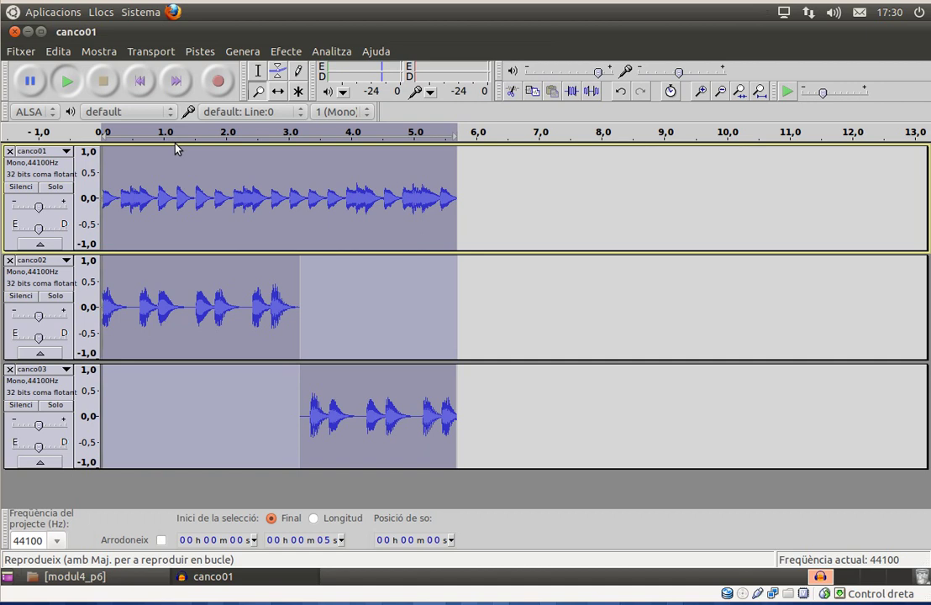
key(space)
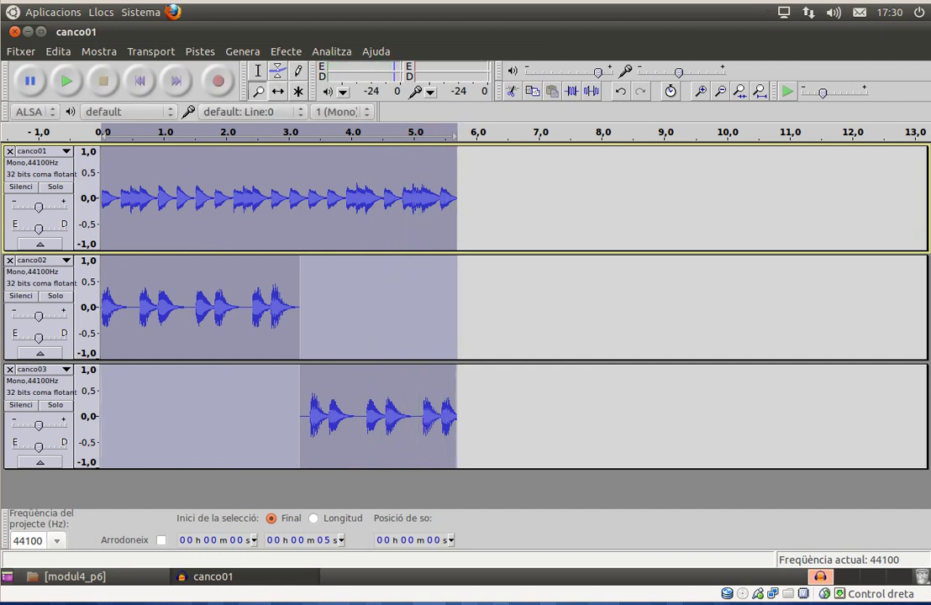
Apply a fade-in (Fosa d'obertura) over the full length of all three tracks.
click(285, 52)
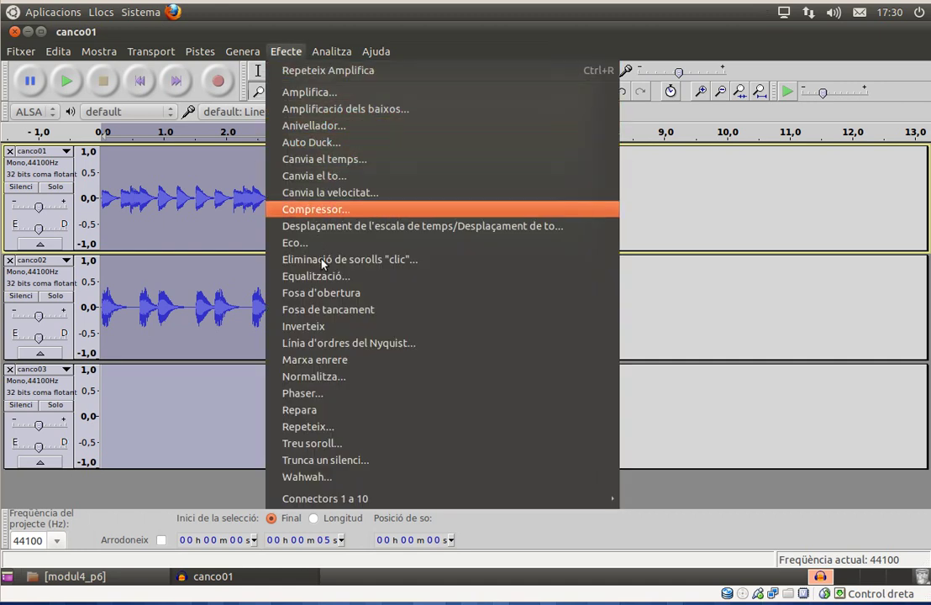
click(326, 293)
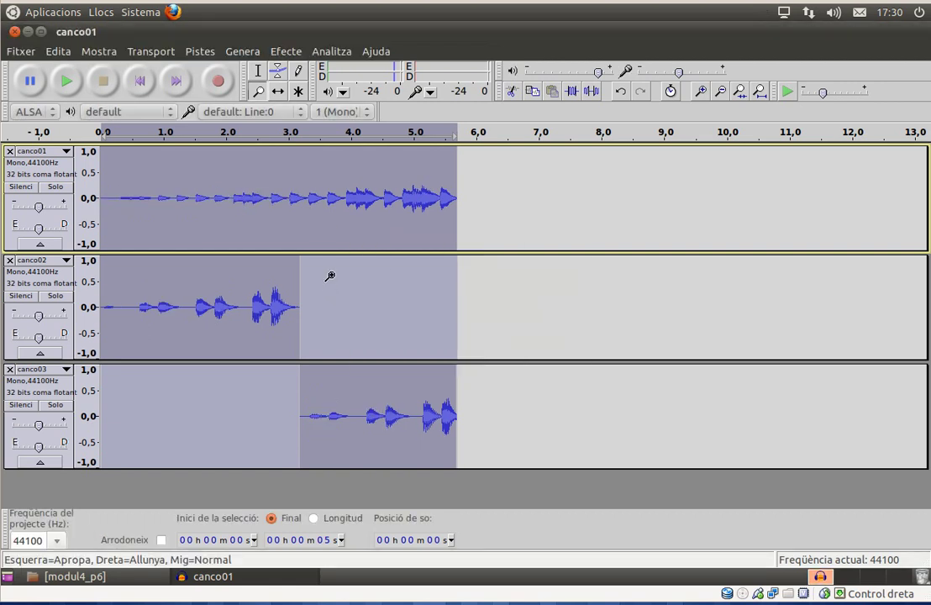
click(297, 91)
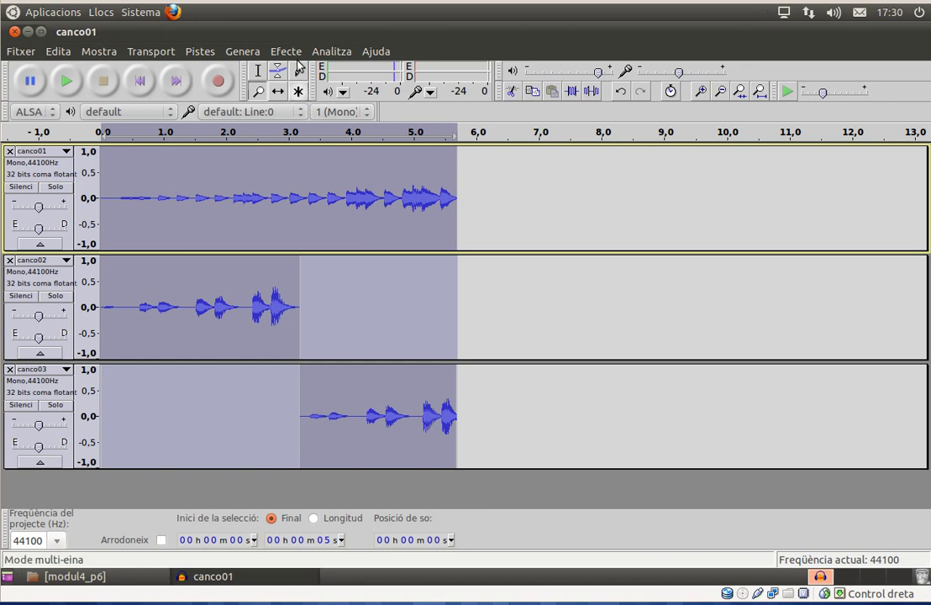
Apply a fade-out (Fosa de tancament) over the full length of all three tracks and play the result.
click(296, 52)
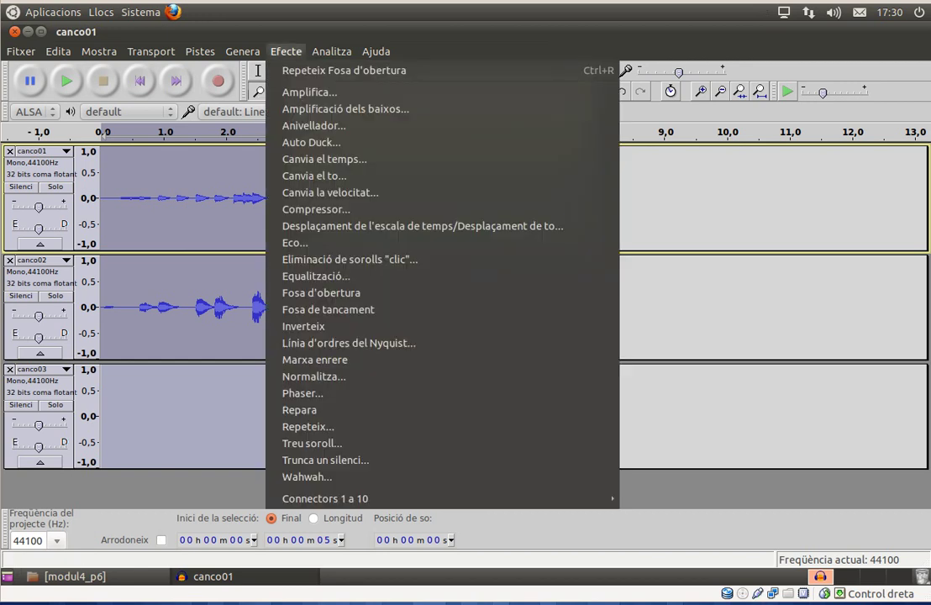
click(306, 55)
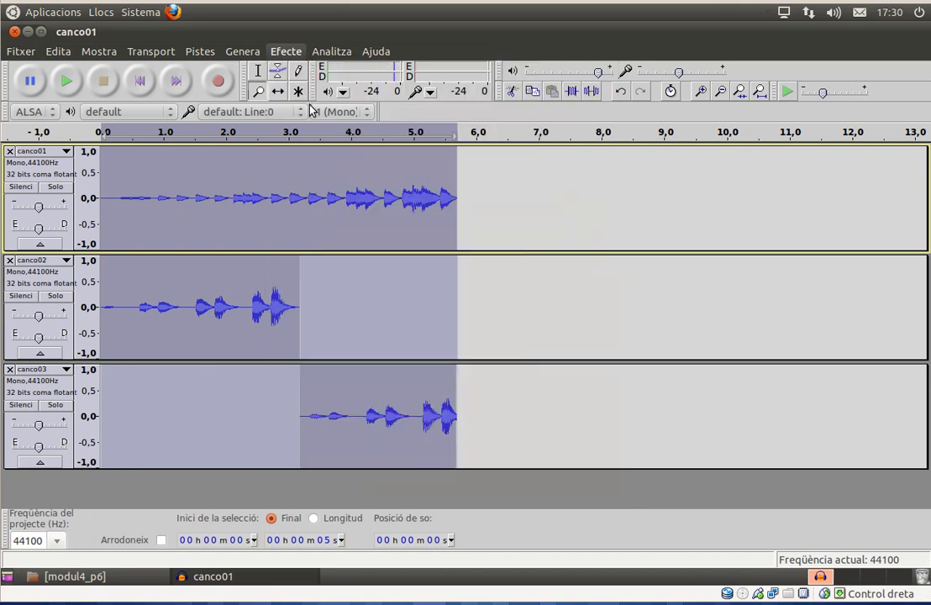
click(332, 51)
click(331, 51)
click(282, 51)
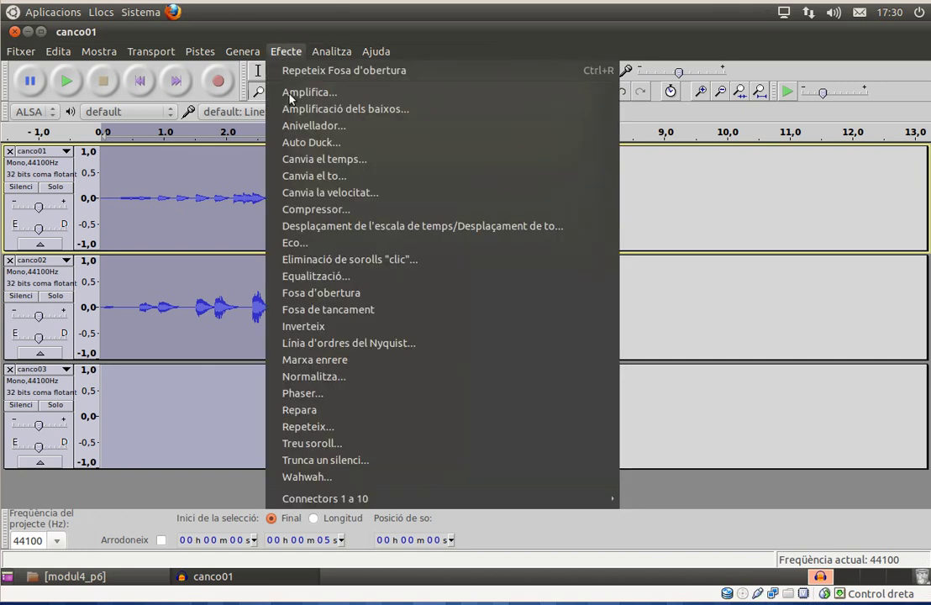
click(330, 311)
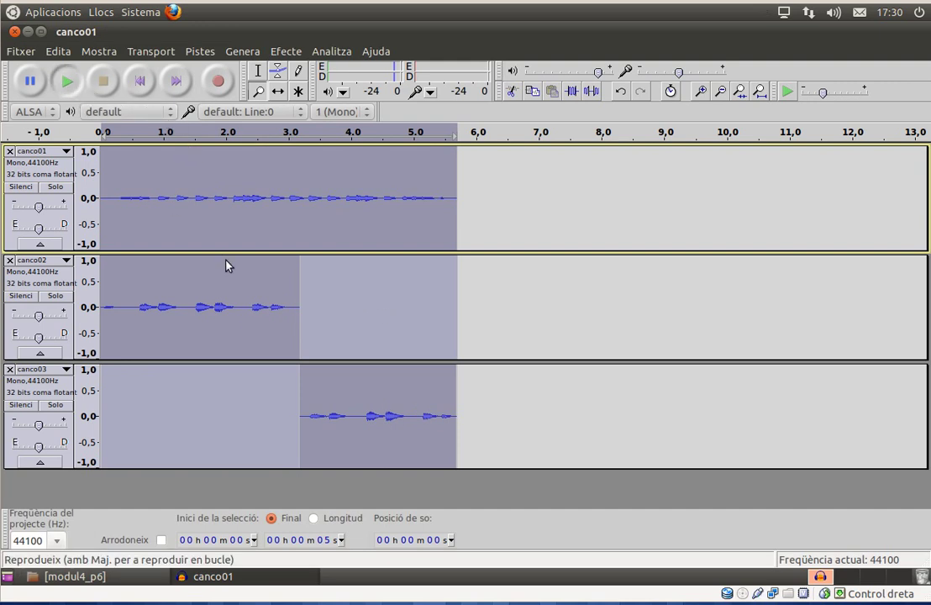
key(space)
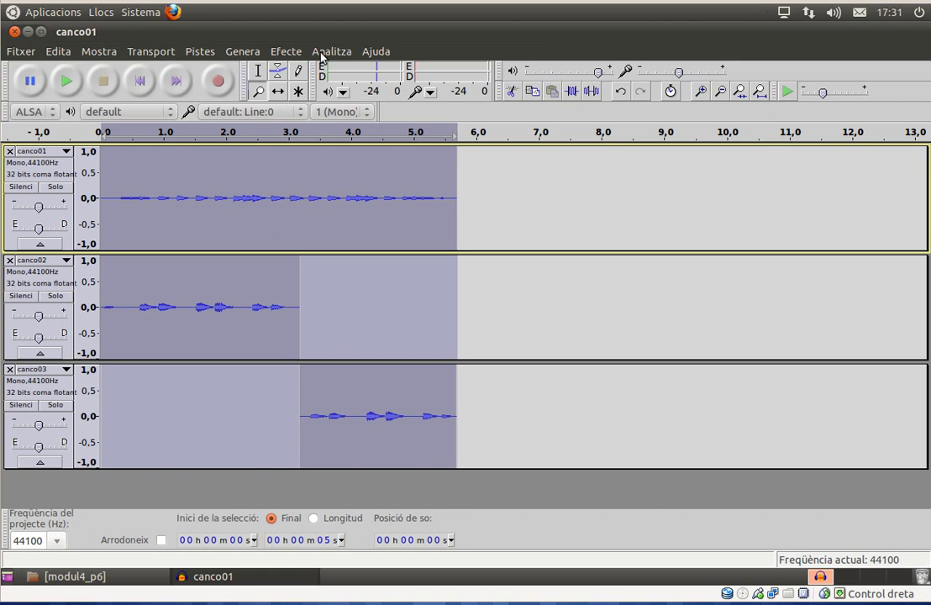
Remove click noises from all three tracks with threshold 200 and maximum spike width 20, and listen to the cleaned song.
click(287, 52)
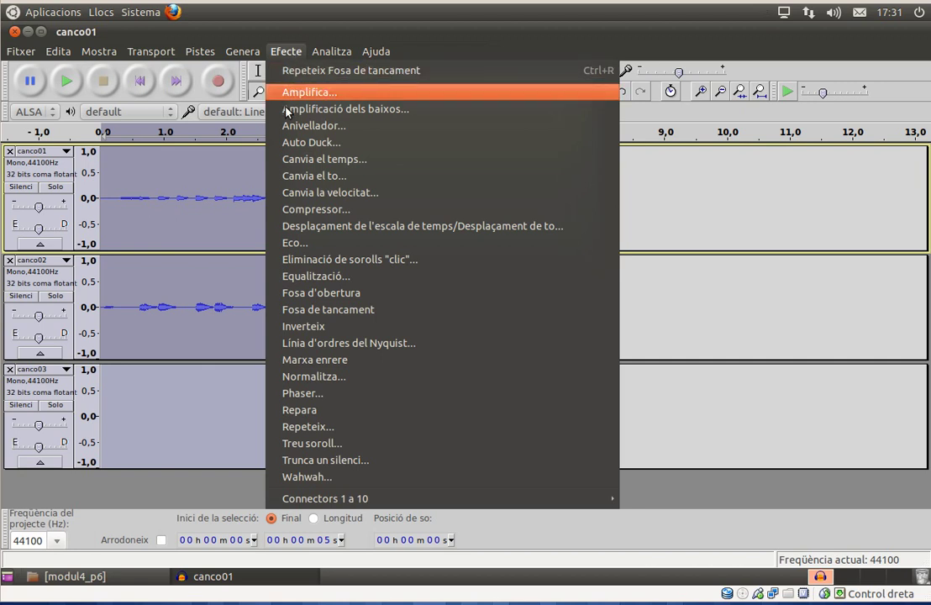
click(309, 259)
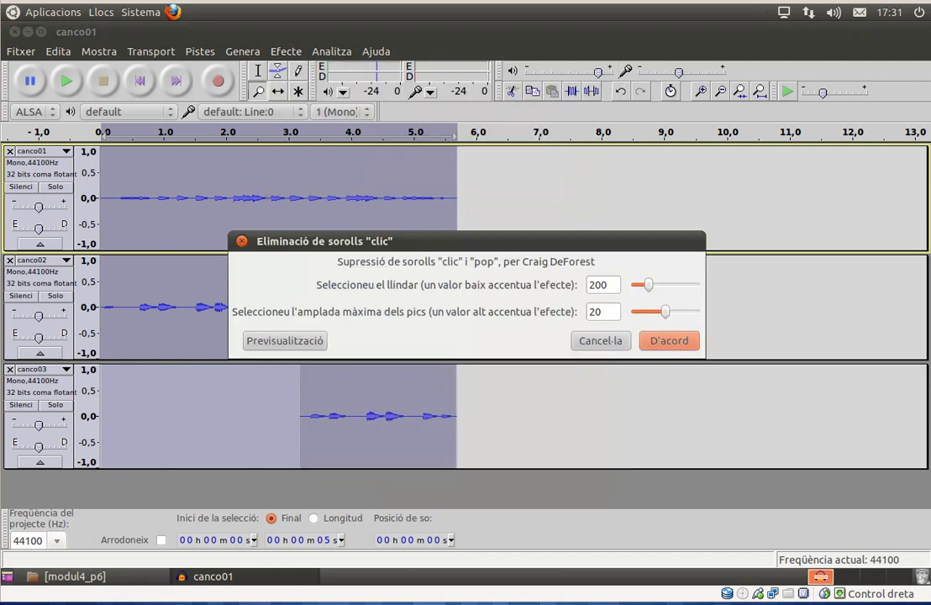
click(659, 342)
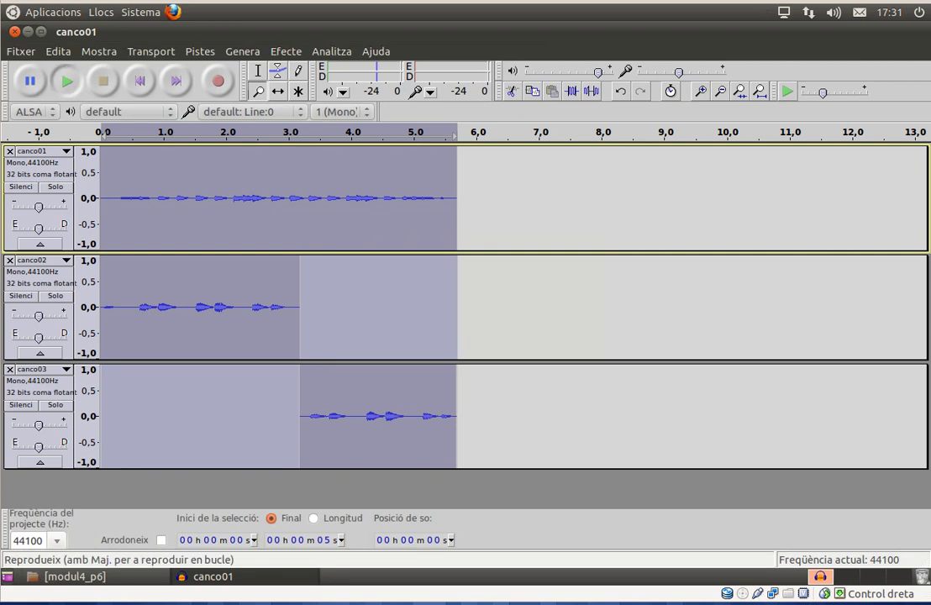
key(space)
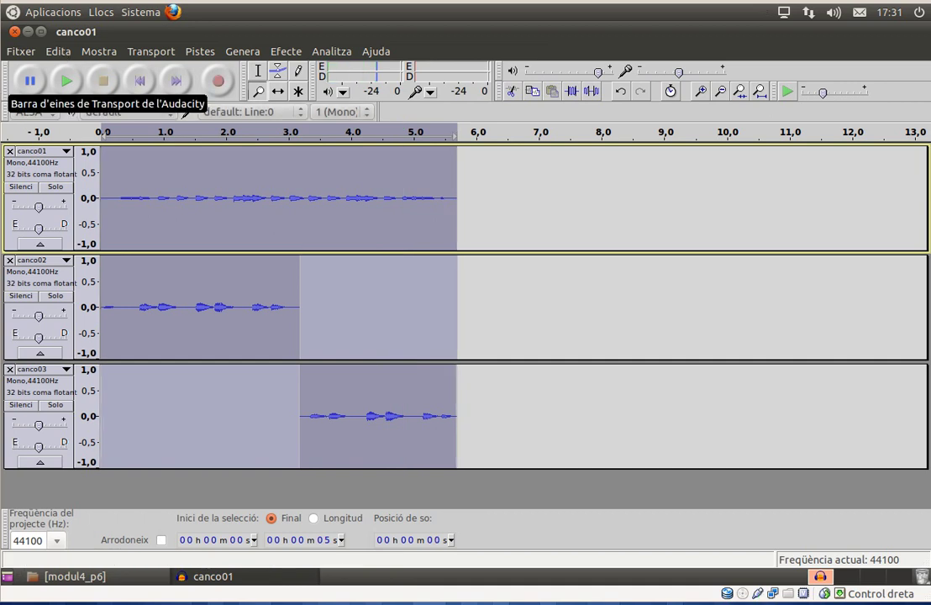
Export the song as the MP3 file canco01-02-03 in the modul4_p6 folder, keeping the metadata and accepting the mono mixdown.
click(21, 52)
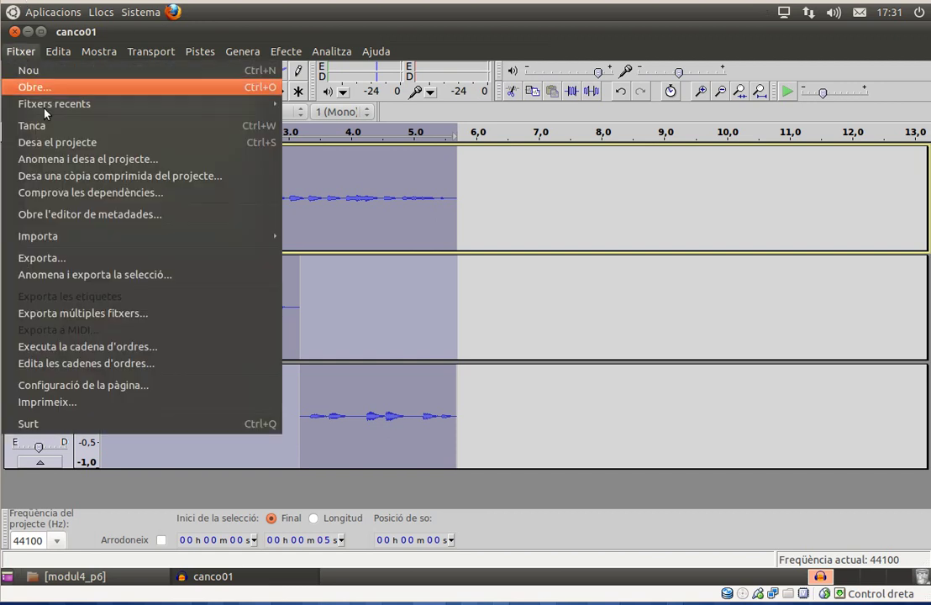
click(54, 265)
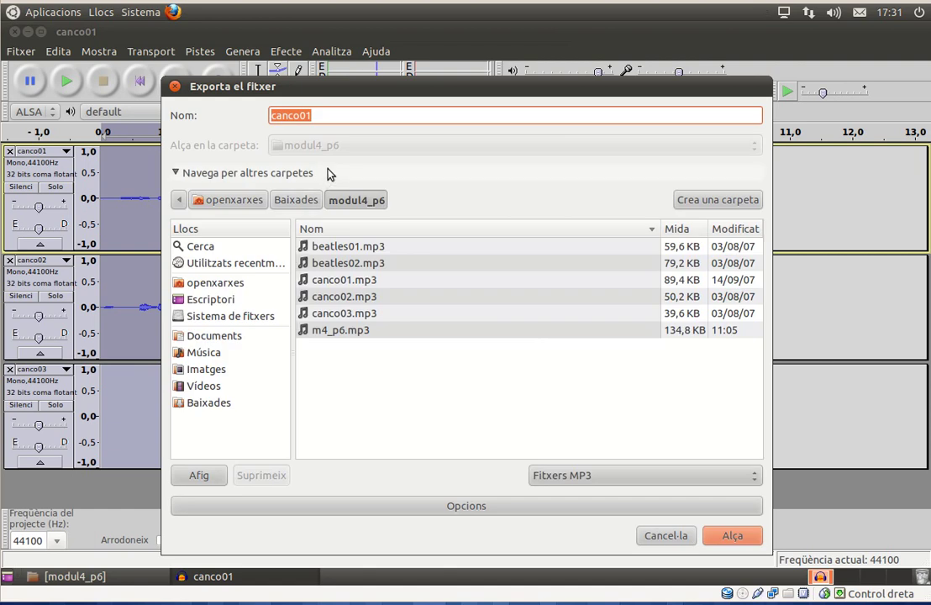
key(End)
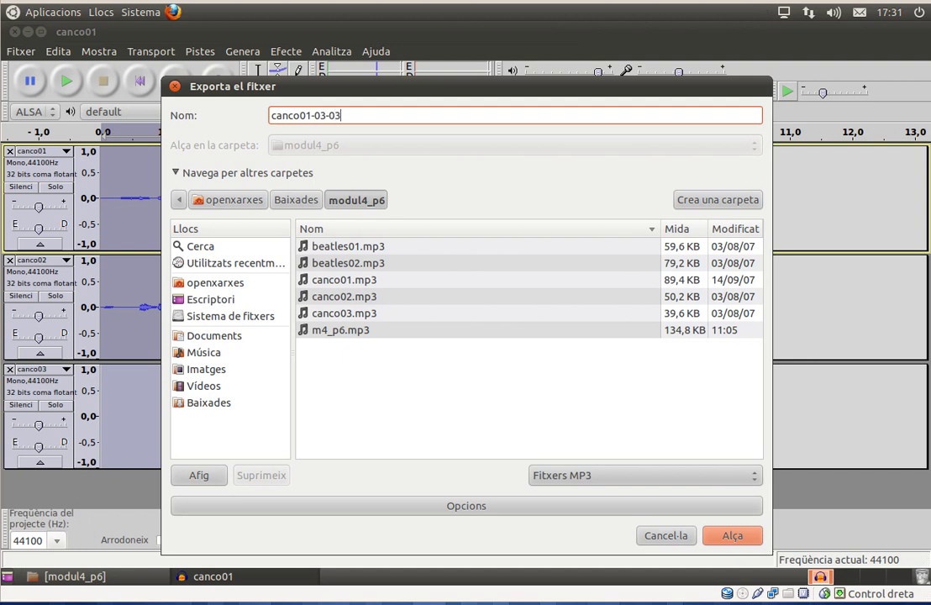
key(BackSpace)
text(2)
key(Return)
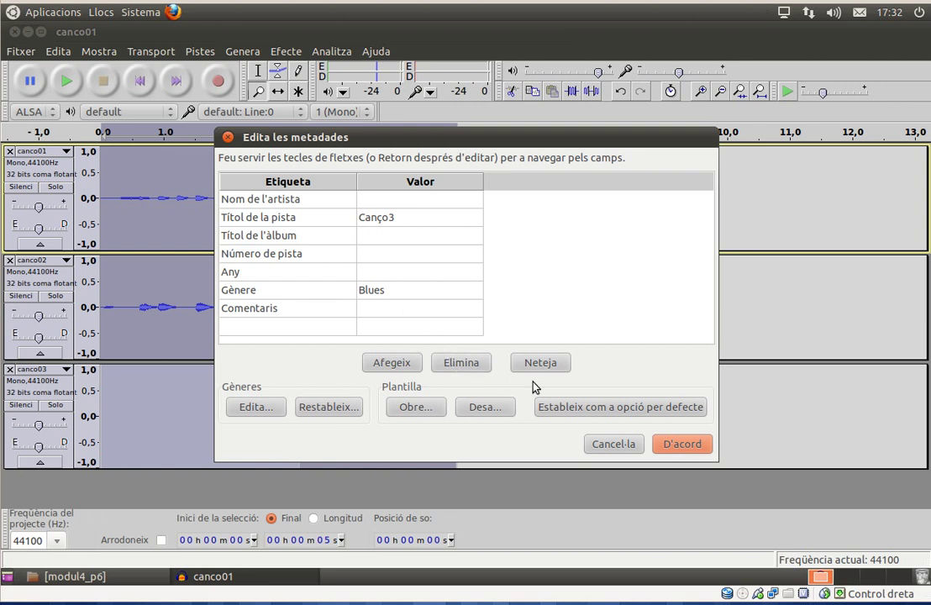
click(669, 443)
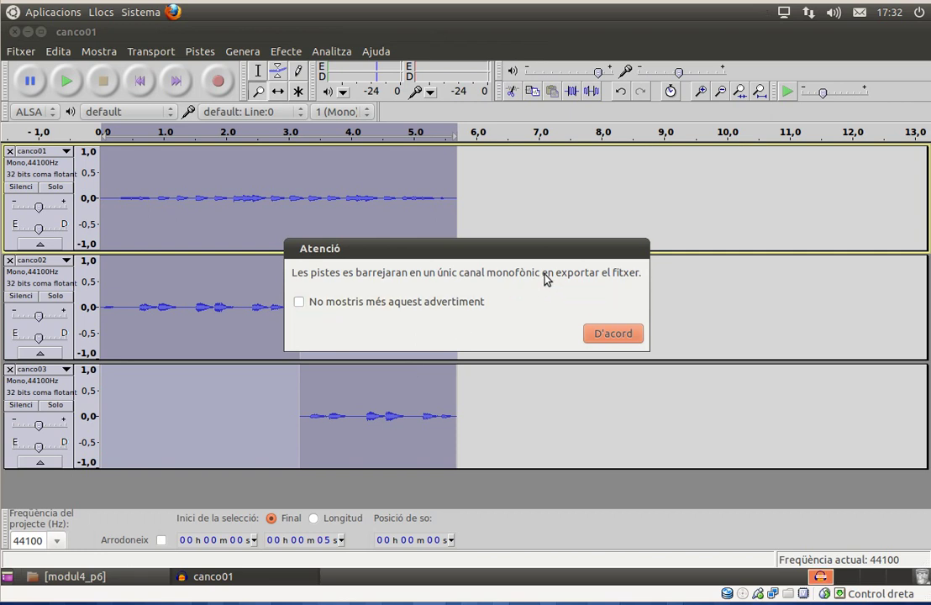
click(607, 335)
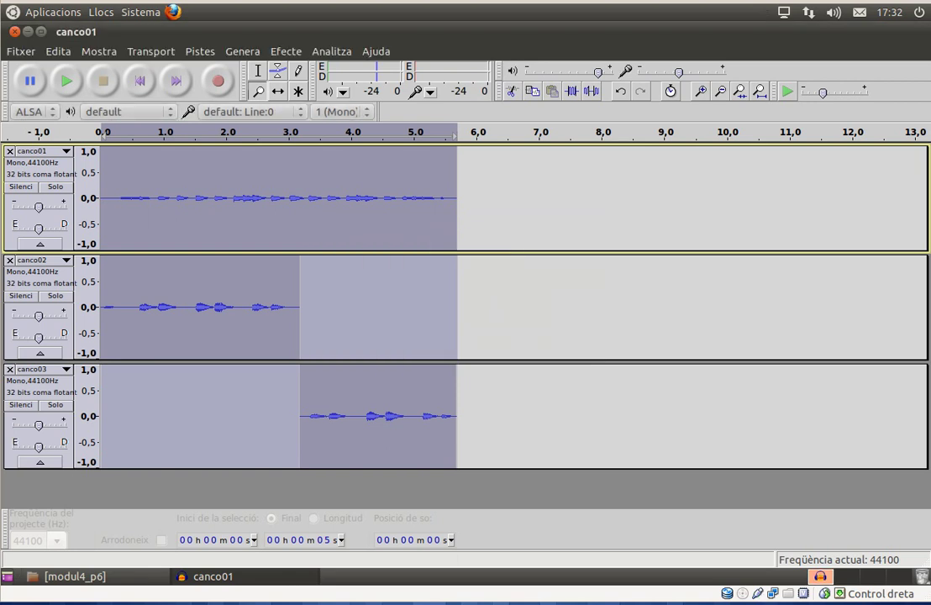
Open the exported file canco01-02-03.mp3 from the modul4_p6 folder and play it.
click(19, 49)
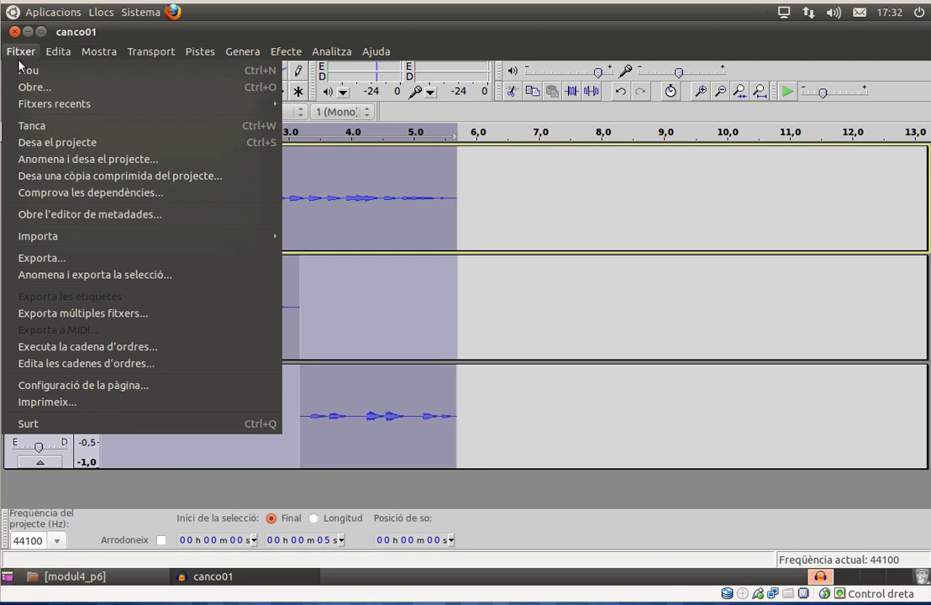
click(27, 82)
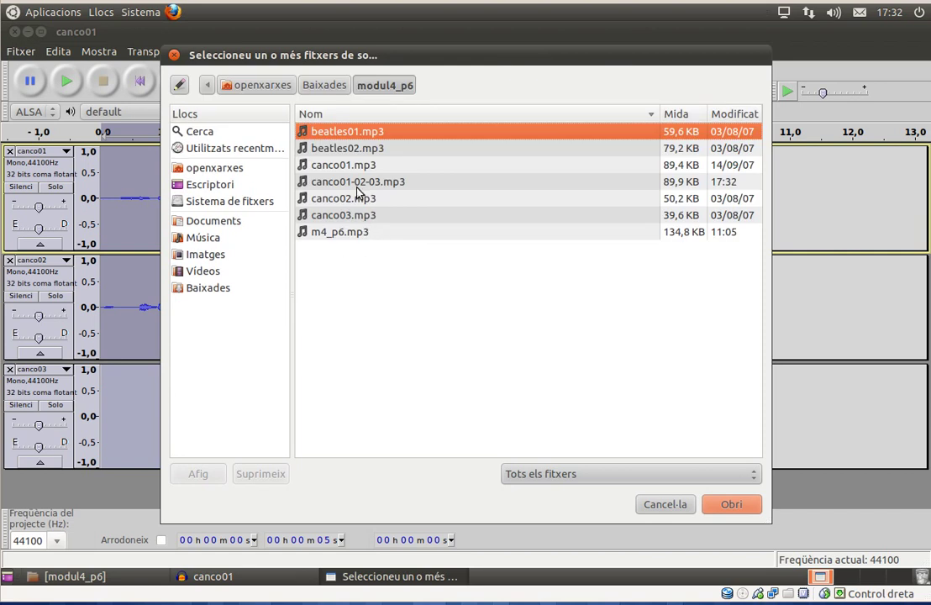
click(354, 181)
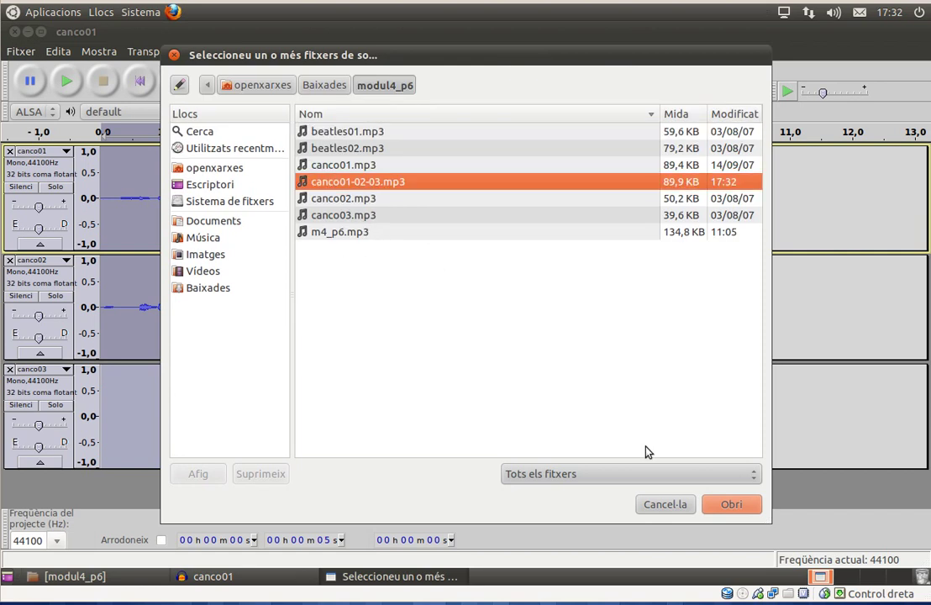
click(723, 504)
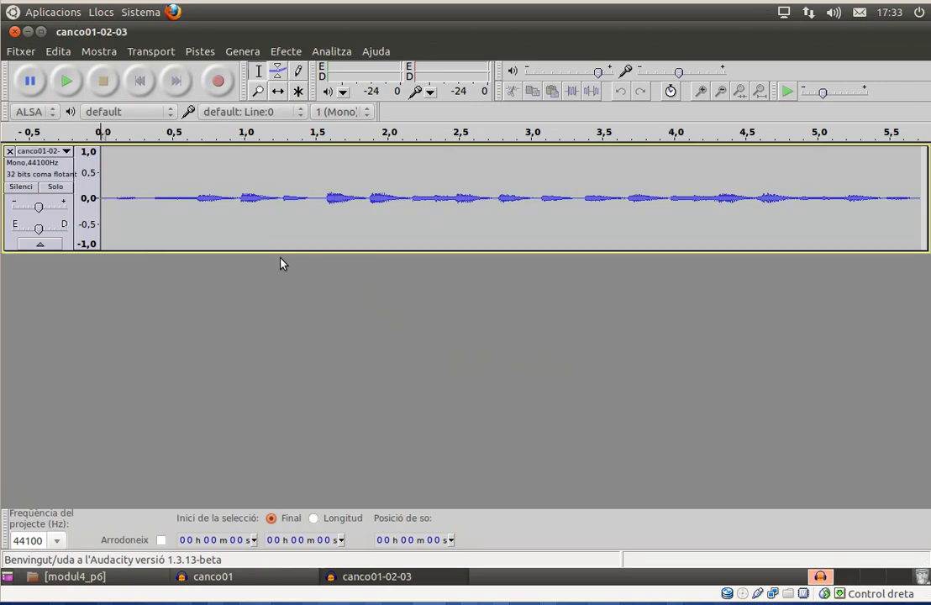
click(60, 82)
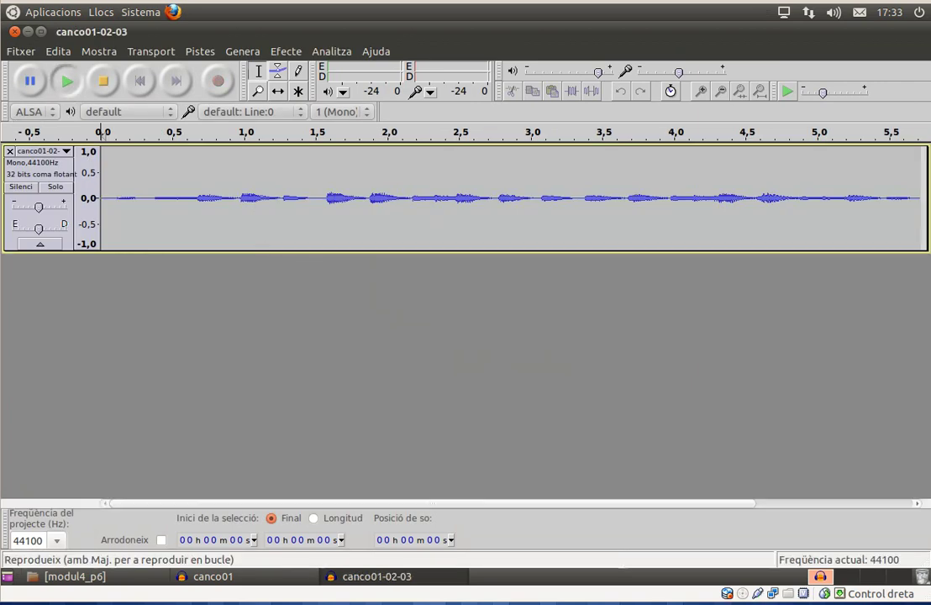